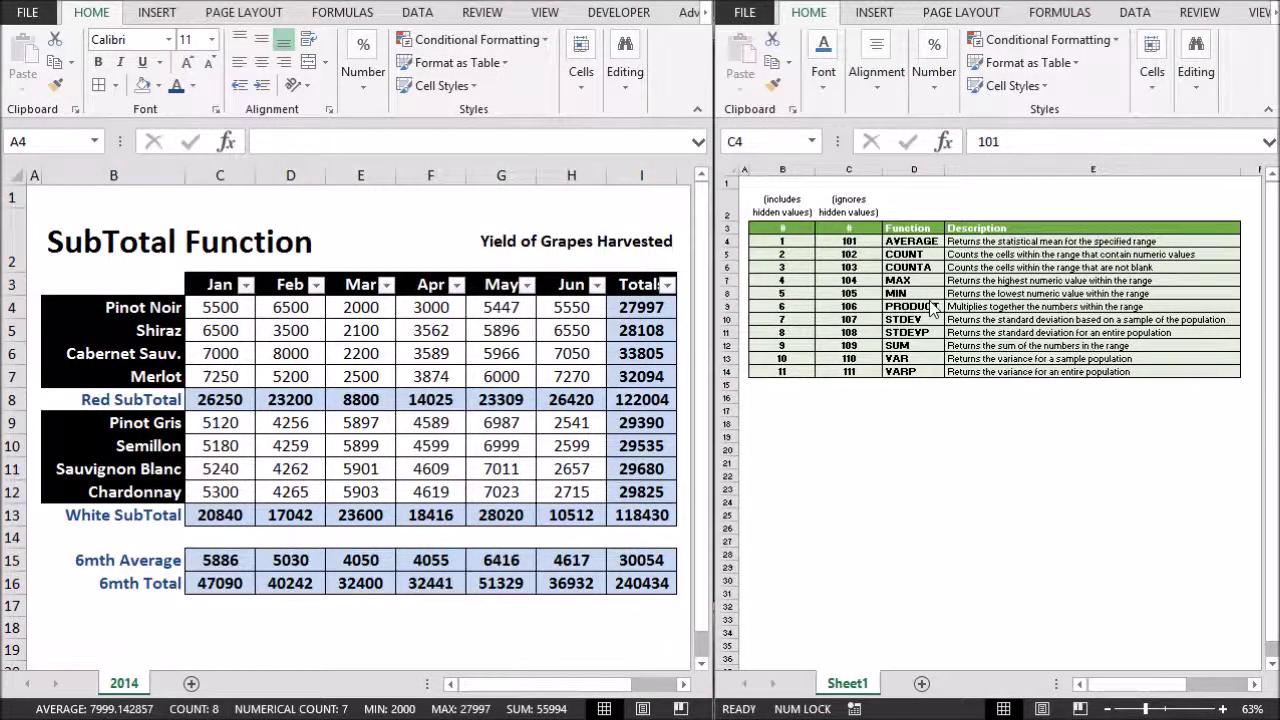
Highlight the ignore-hidden codes 101–111, then the whole function code reference table
{"action": "left_click", "coordinate": [782, 241]}
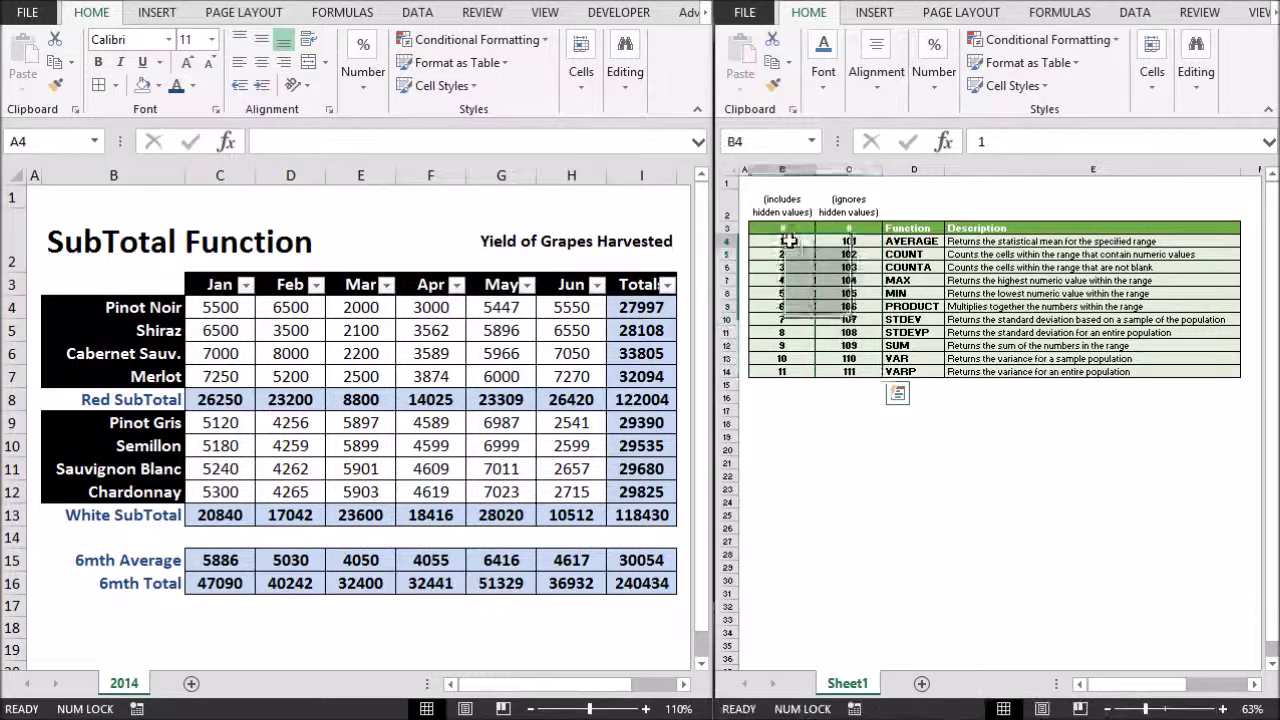
{"action": "left_click", "coordinate": [846, 241]}
{"action": "left_click_drag", "start_coordinate": [846, 241], "coordinate": [846, 347]}
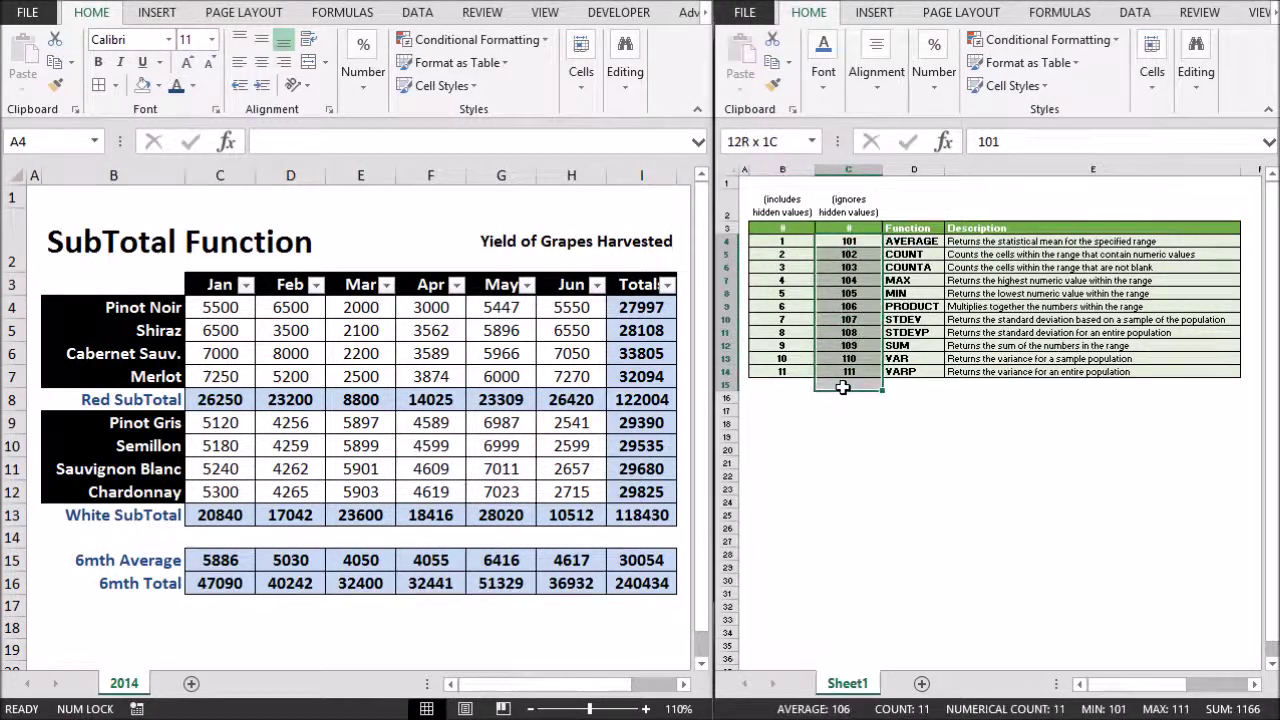
{"action": "left_click", "coordinate": [780, 234]}
{"action": "left_click_drag", "start_coordinate": [780, 234], "coordinate": [1166, 371]}
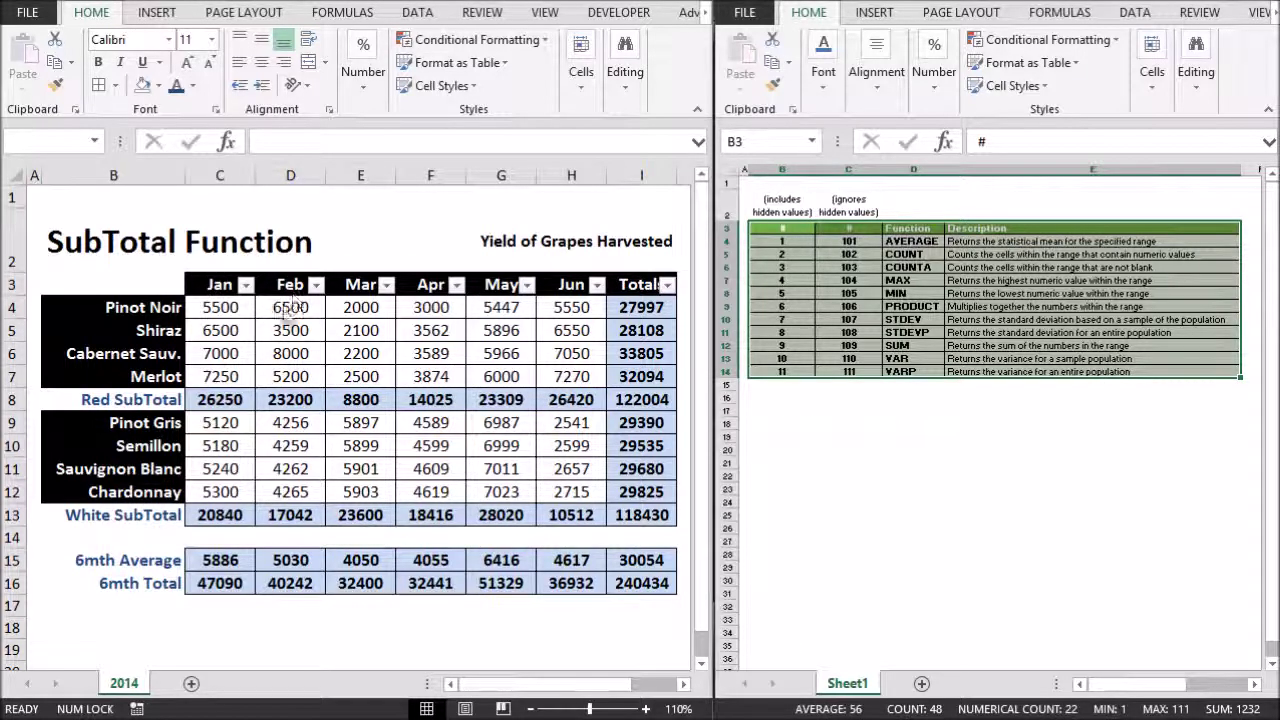
Compare the Jan Red SubTotal (code 9 SUM) with its four values and Feb's code 109 subtotal
{"action": "left_click", "coordinate": [213, 399]}
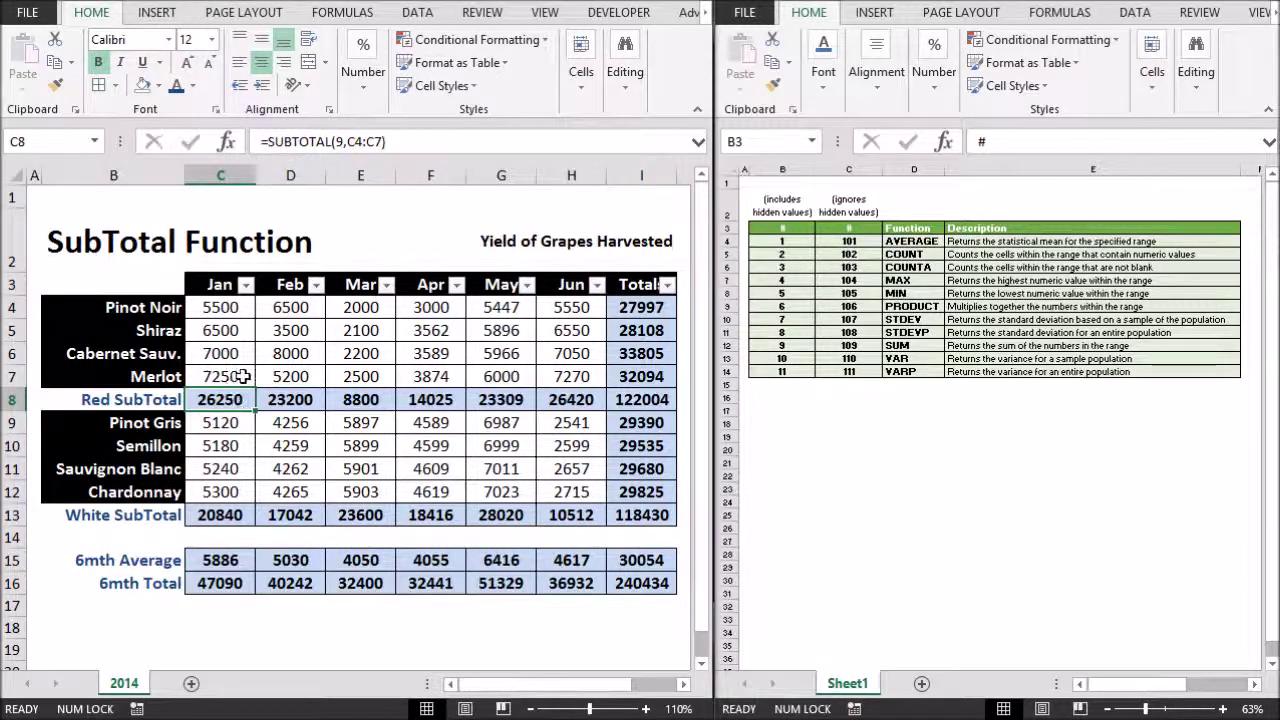
{"action": "left_click", "coordinate": [341, 141]}
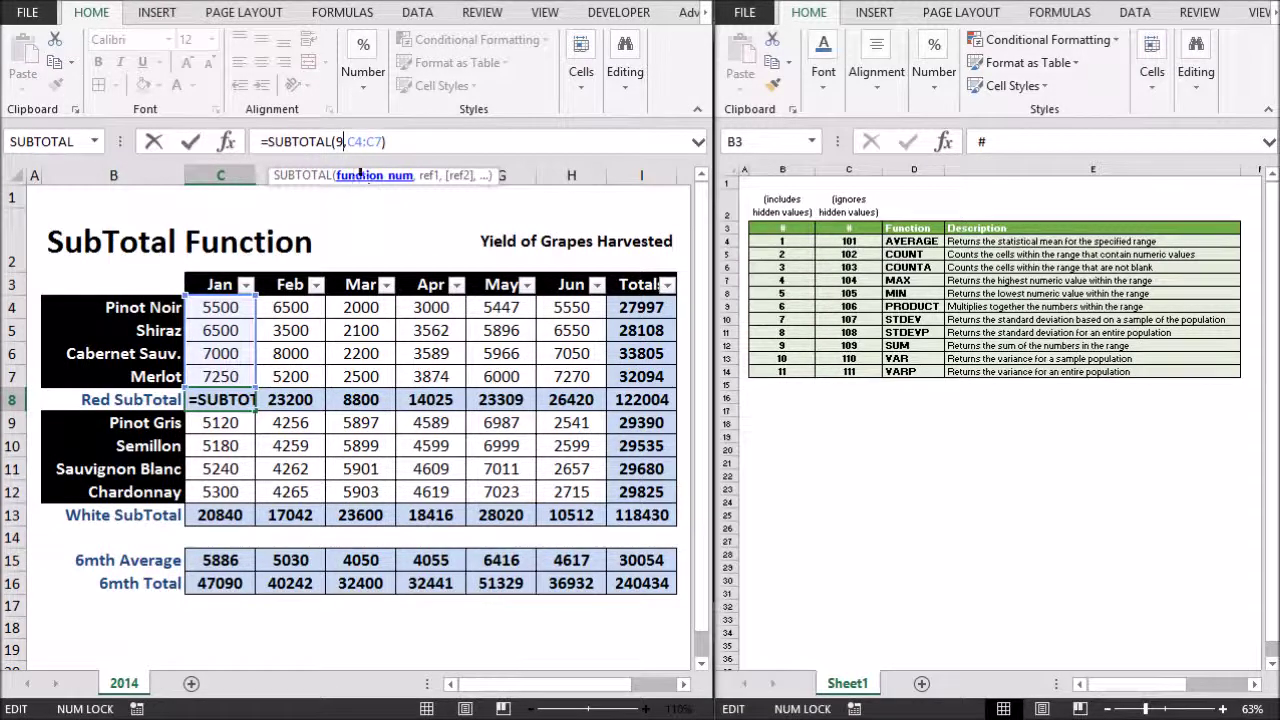
{"action": "key", "text": "Return"}
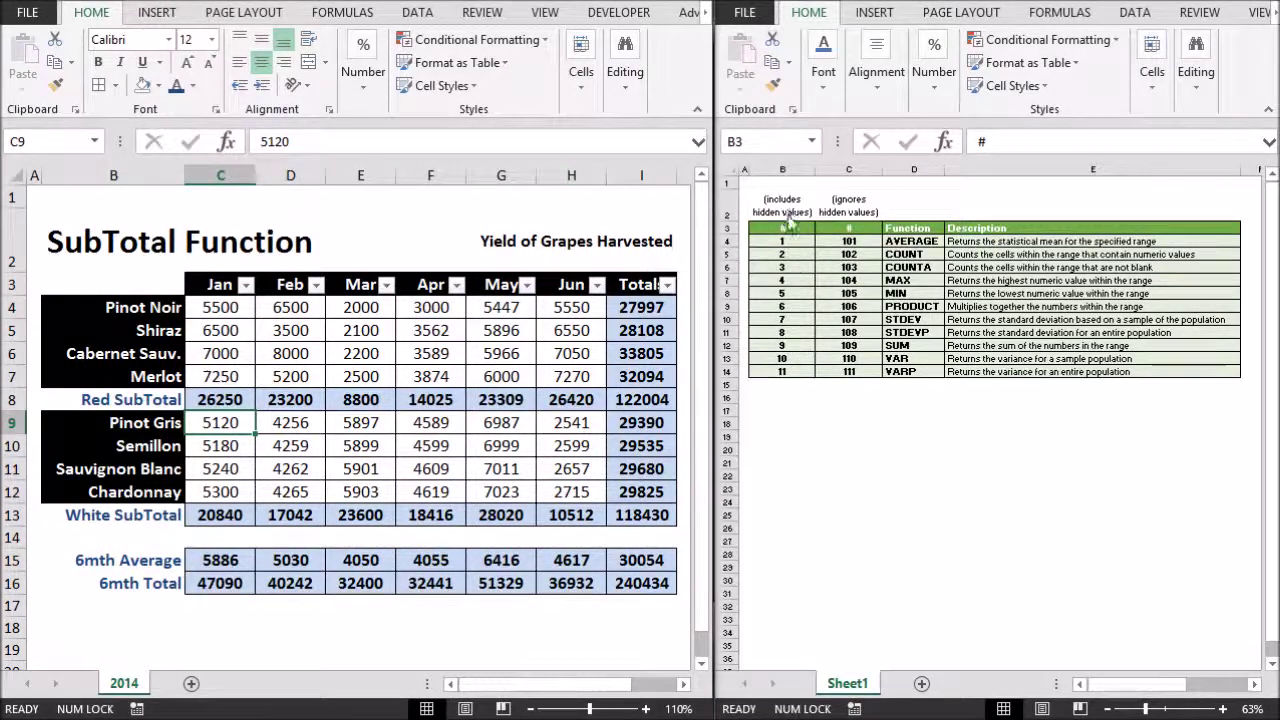
{"action": "left_click", "coordinate": [787, 343]}
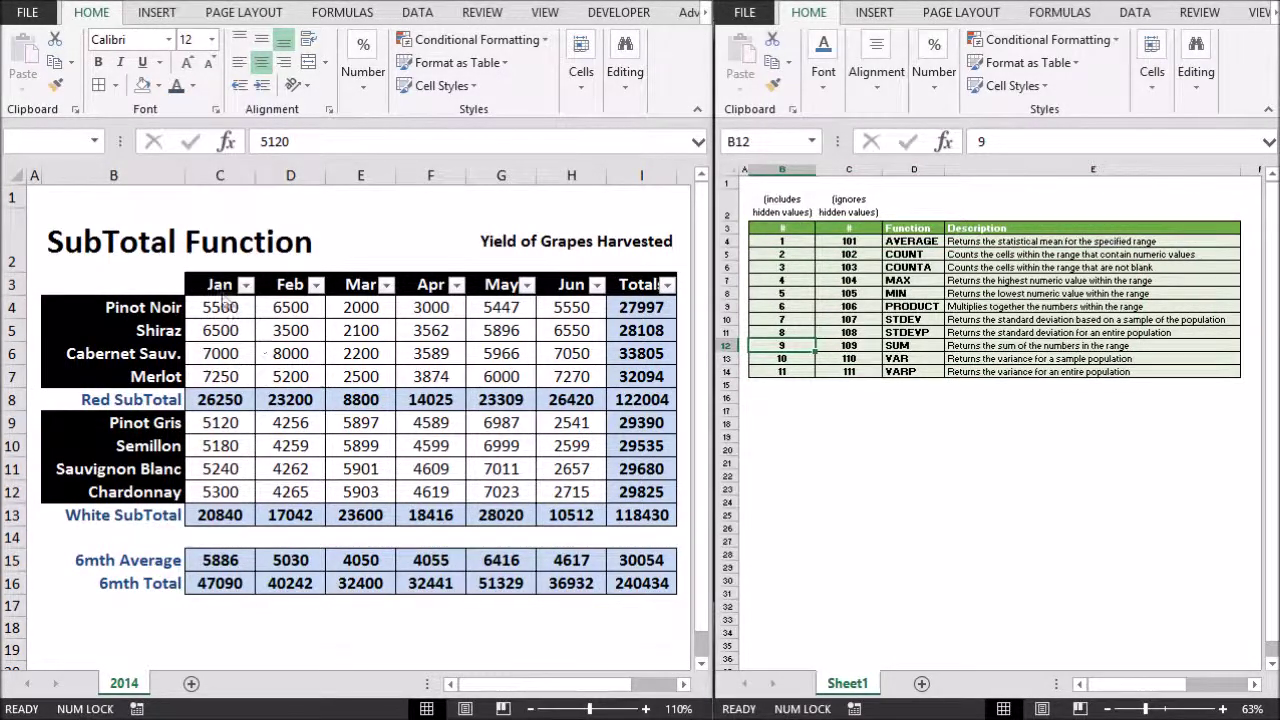
{"action": "left_click", "coordinate": [243, 399]}
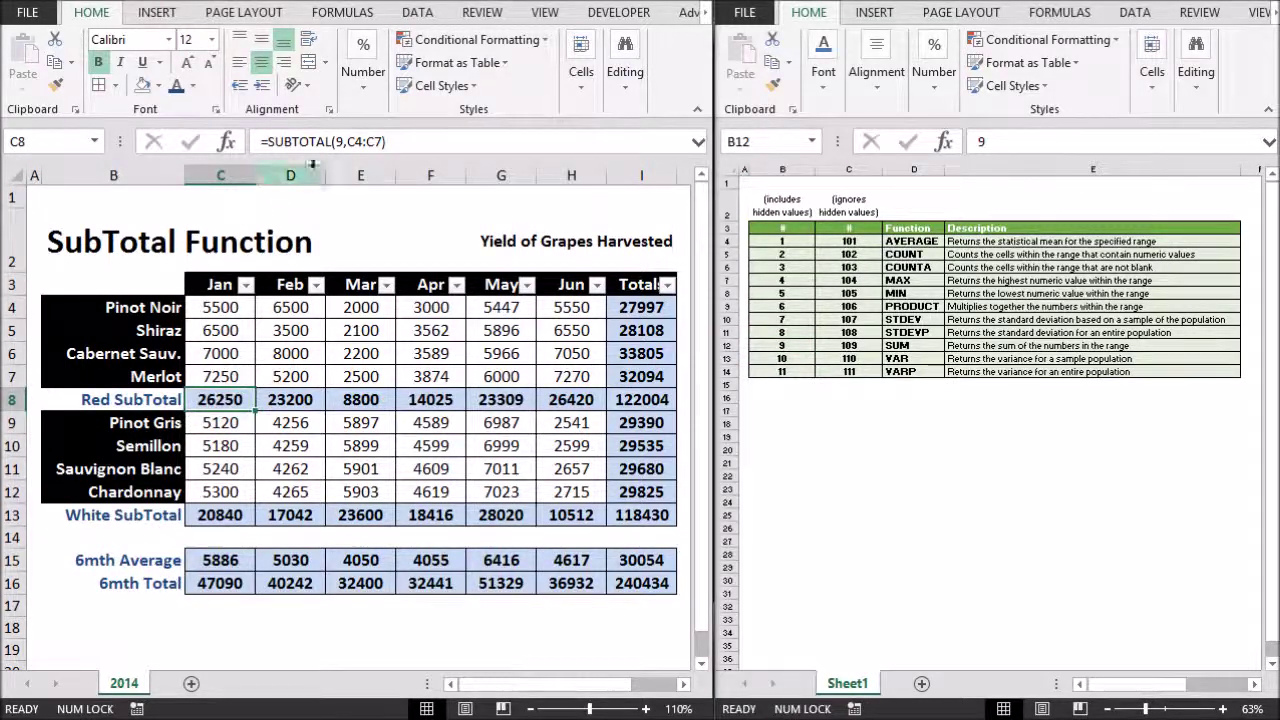
{"action": "left_click_drag", "start_coordinate": [222, 306], "coordinate": [233, 381]}
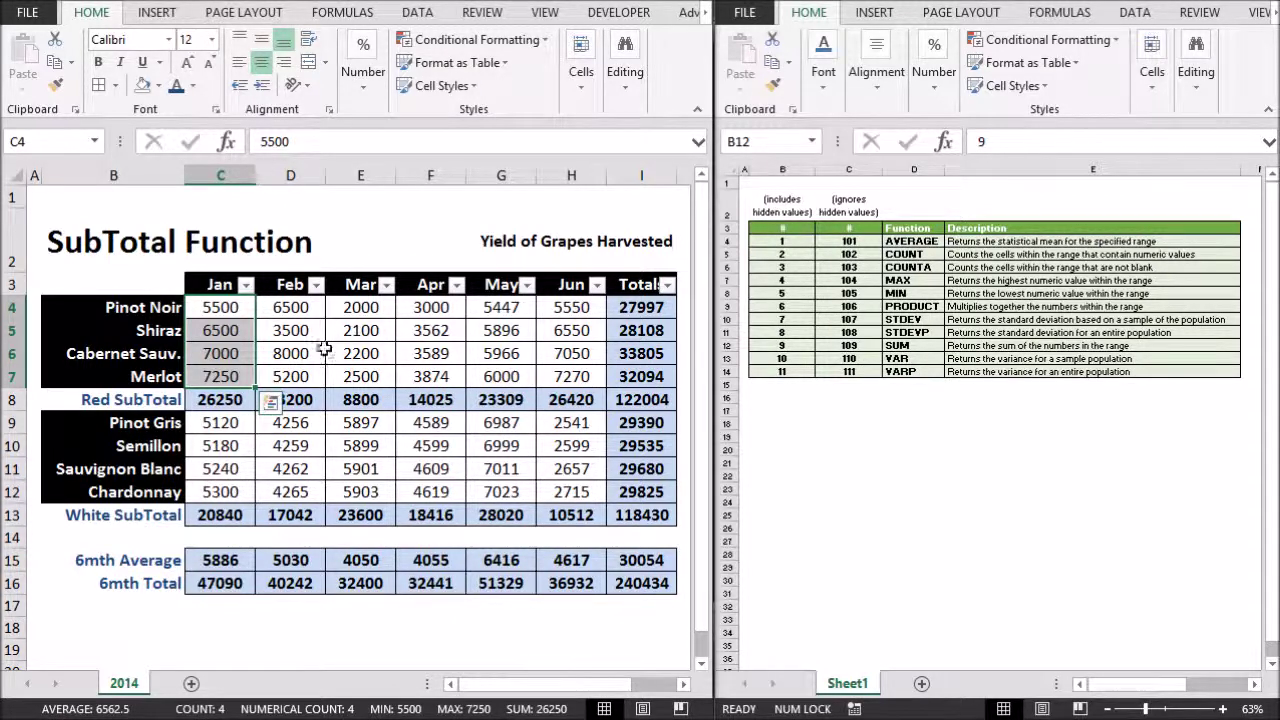
{"action": "left_click", "coordinate": [235, 400]}
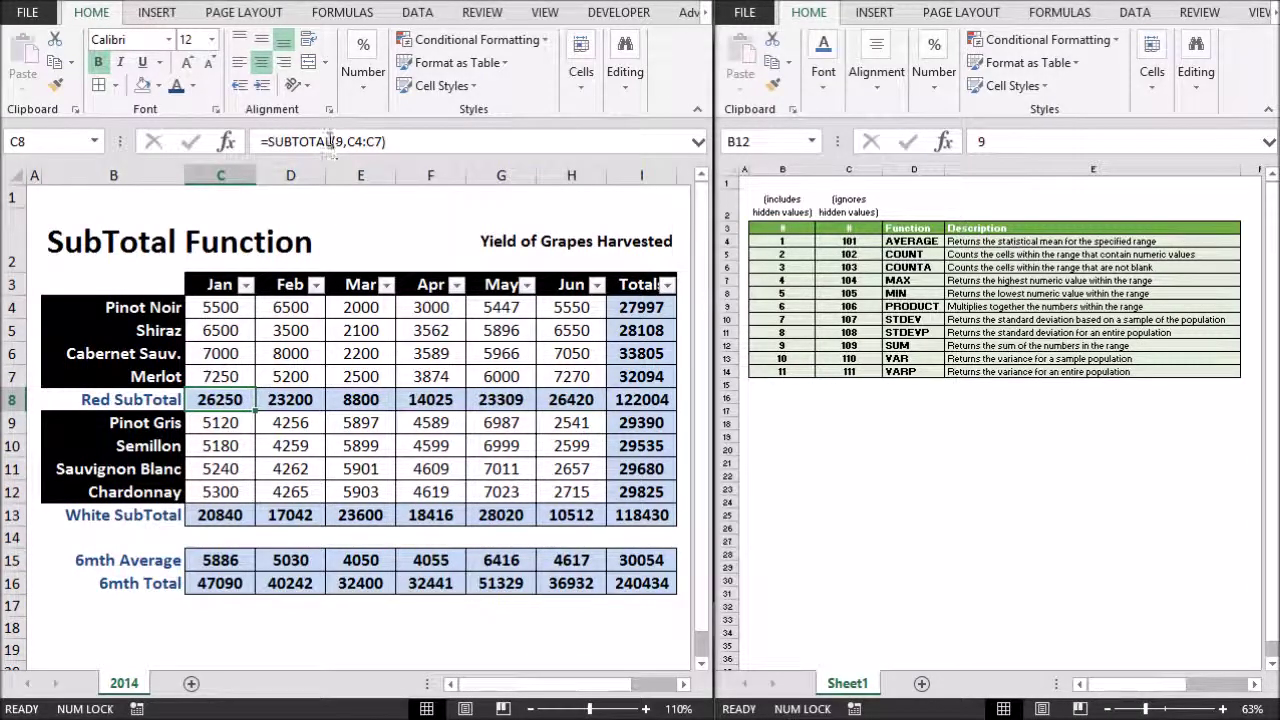
{"action": "left_click", "coordinate": [297, 400]}
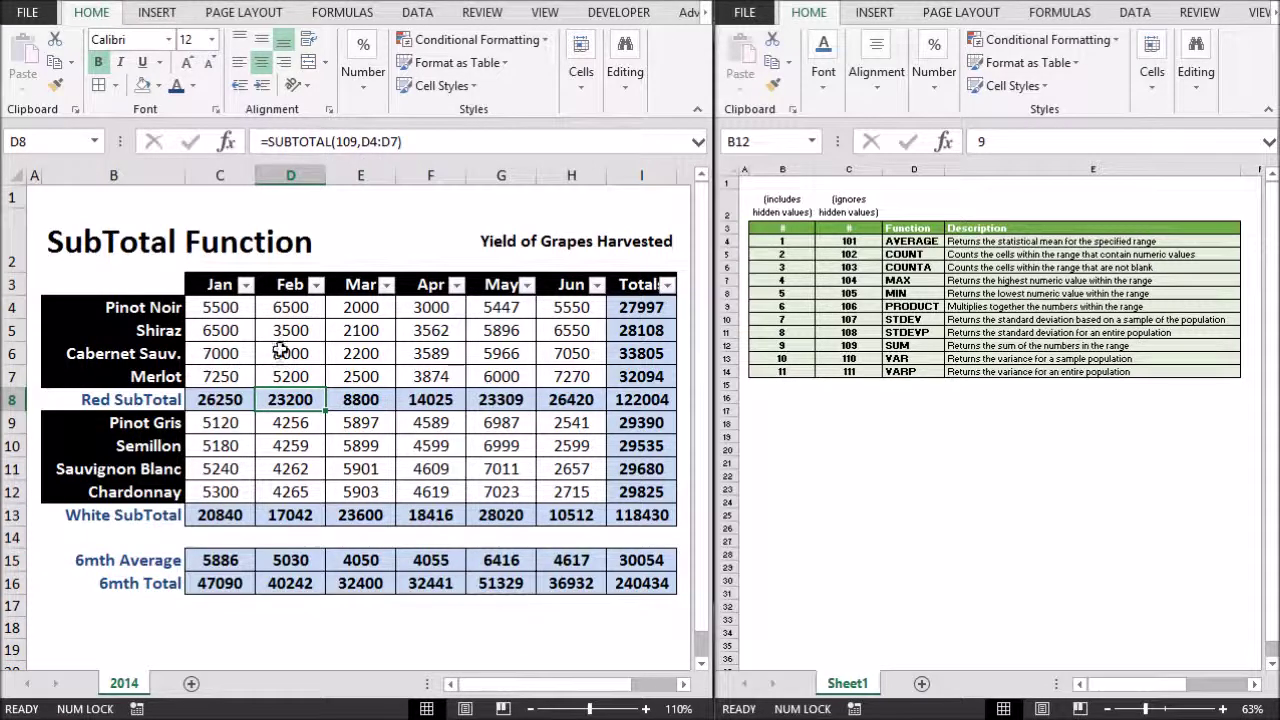
Hide the Shiraz row (row 5) and recheck the Jan subtotal
{"action": "mouse_move", "coordinate": [17, 331]}
{"action": "left_mouse_down"}
{"action": "mouse_move", "coordinate": [17, 353]}
{"action": "mouse_move", "coordinate": [18, 331]}
{"action": "left_mouse_up"}
{"action": "right_click", "coordinate": [20, 334]}
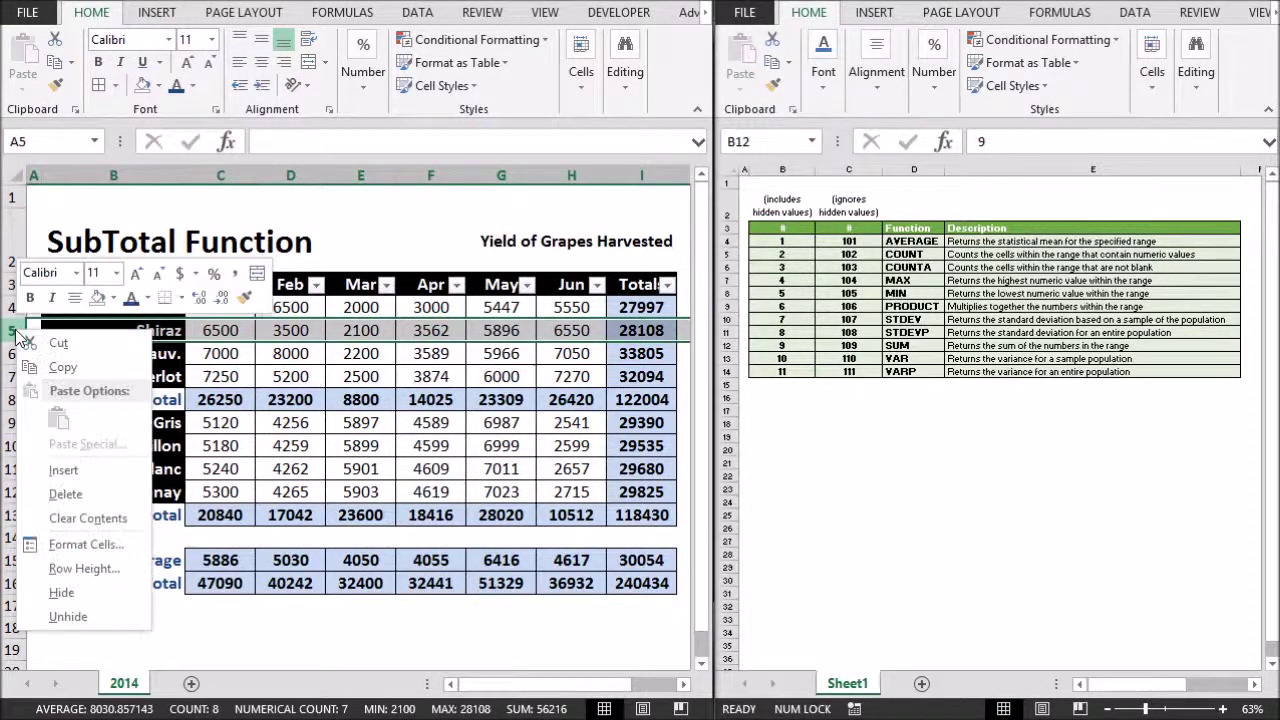
{"action": "left_click", "coordinate": [61, 592]}
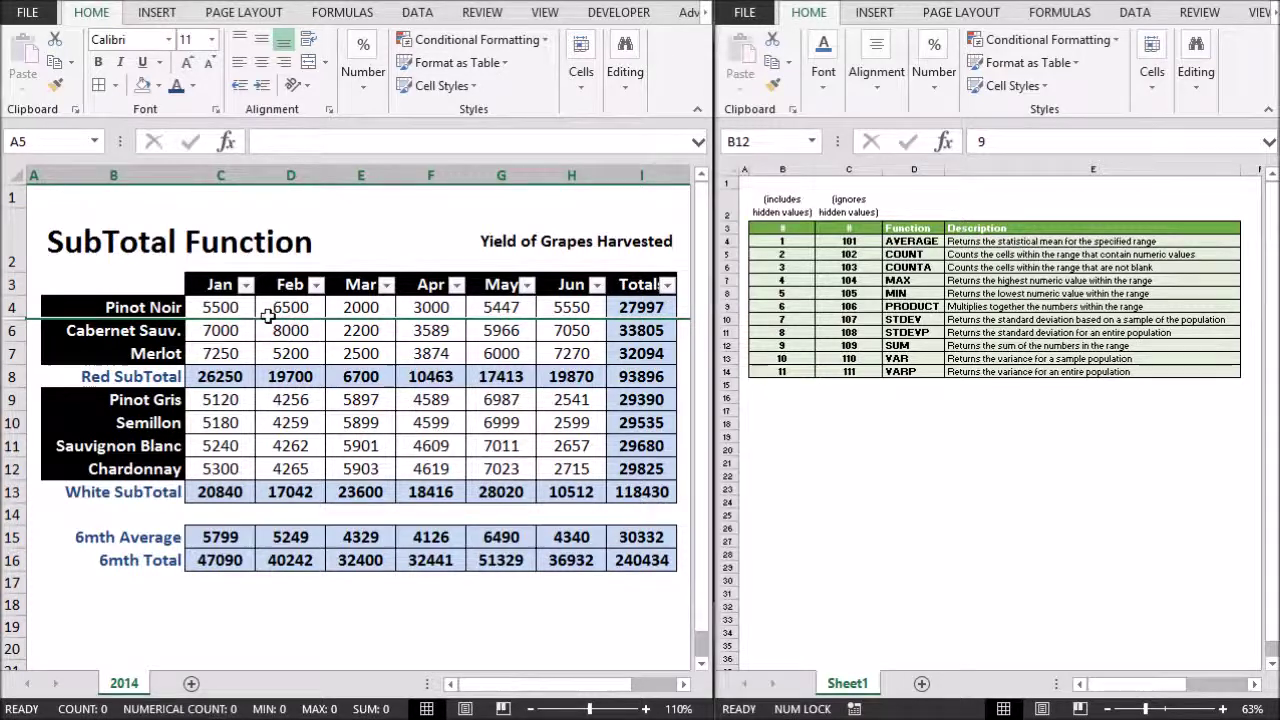
{"action": "left_click", "coordinate": [206, 376]}
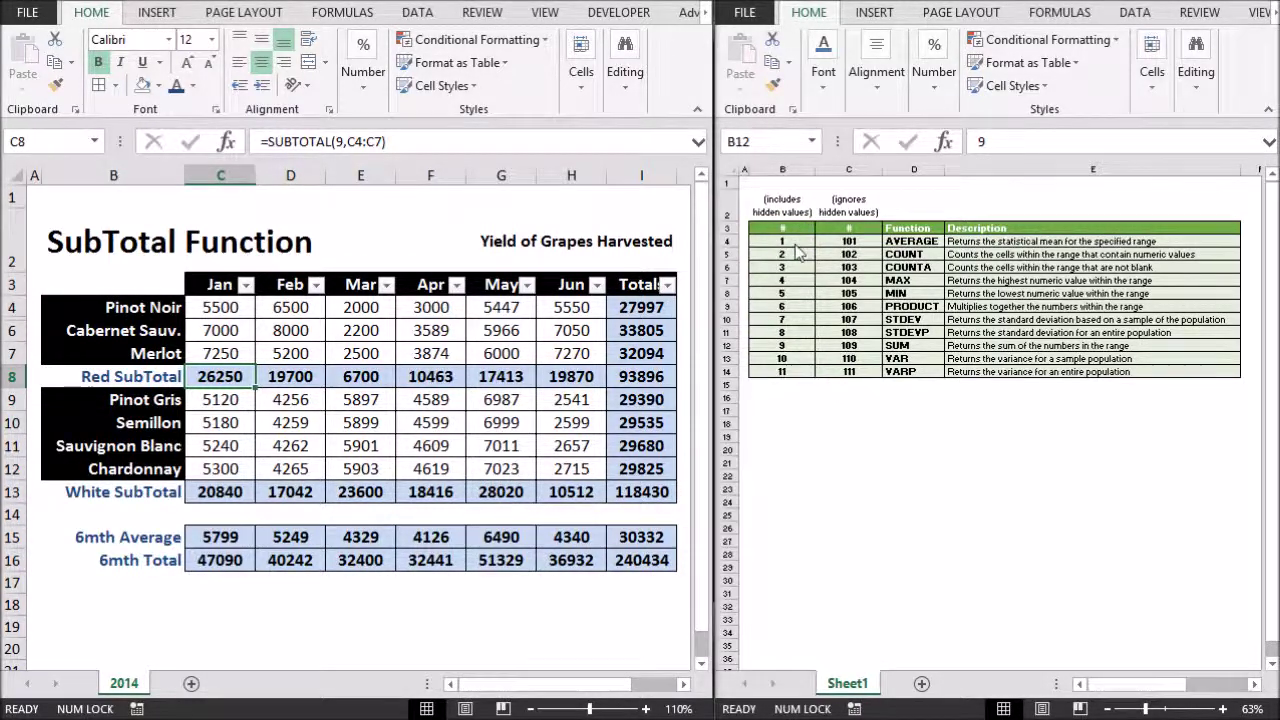
{"action": "left_click", "coordinate": [225, 353]}
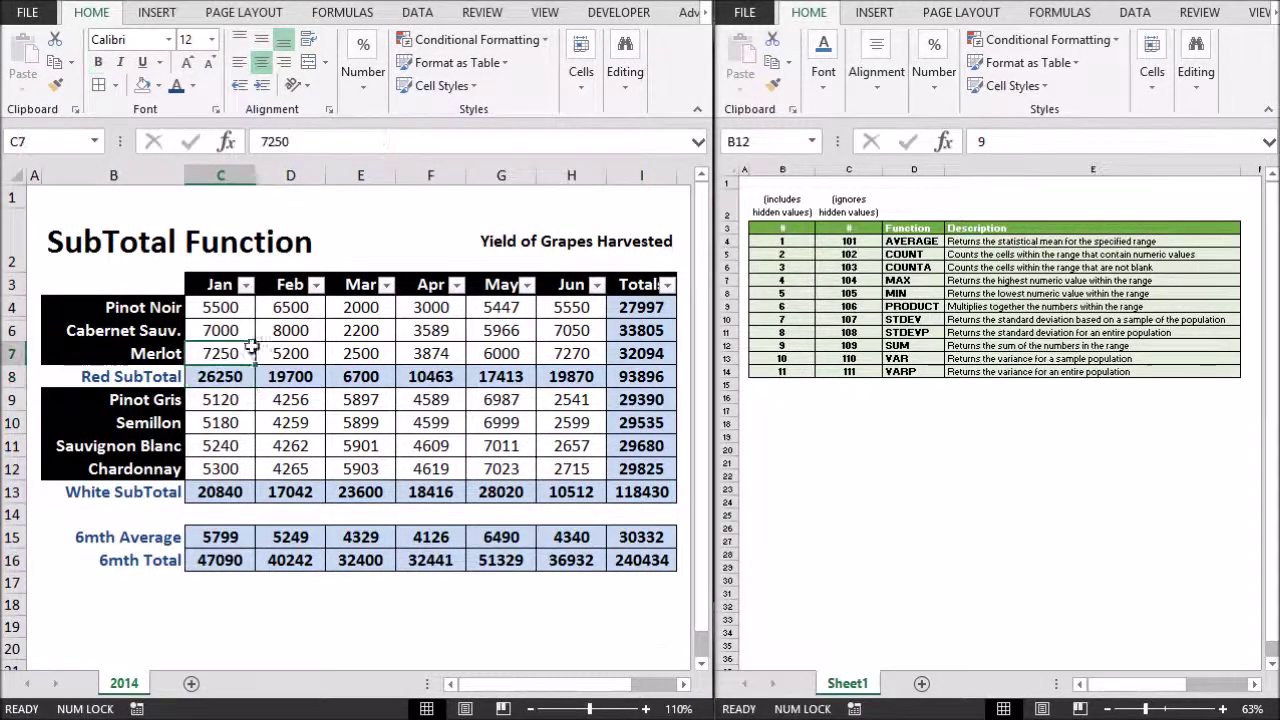
{"action": "left_click_drag", "start_coordinate": [230, 307], "coordinate": [224, 354]}
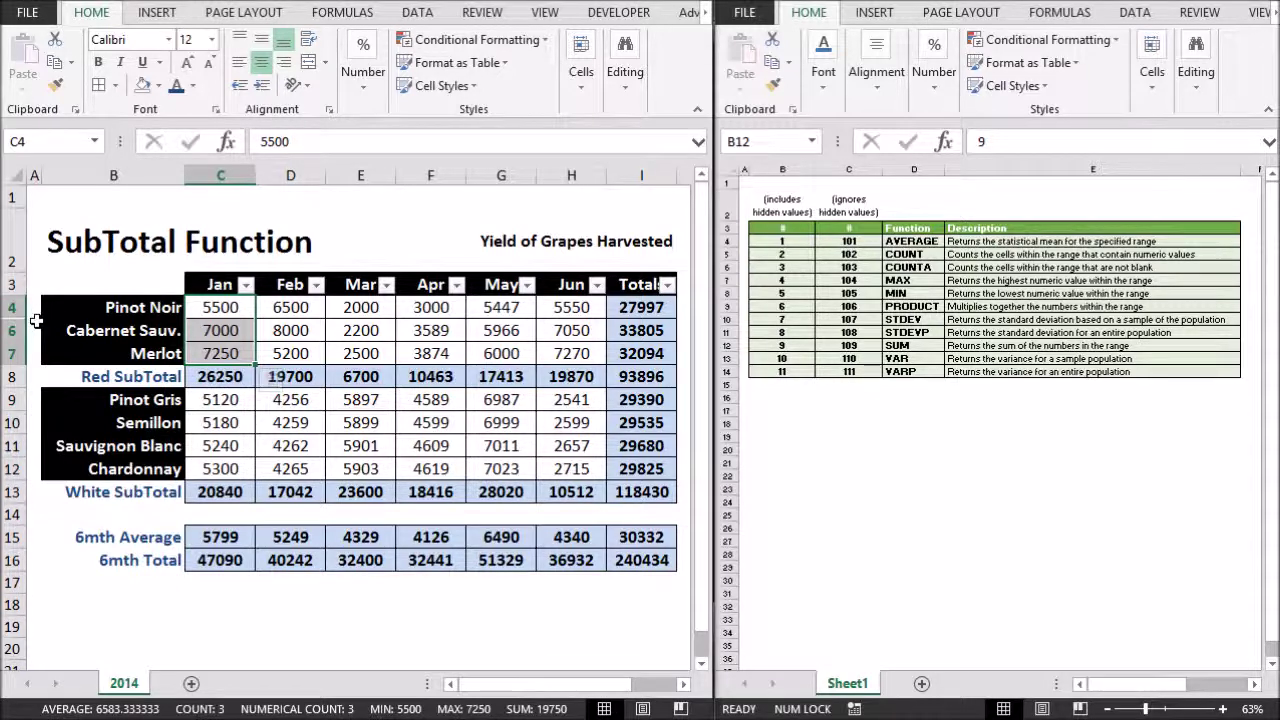
{"action": "left_click", "coordinate": [285, 376]}
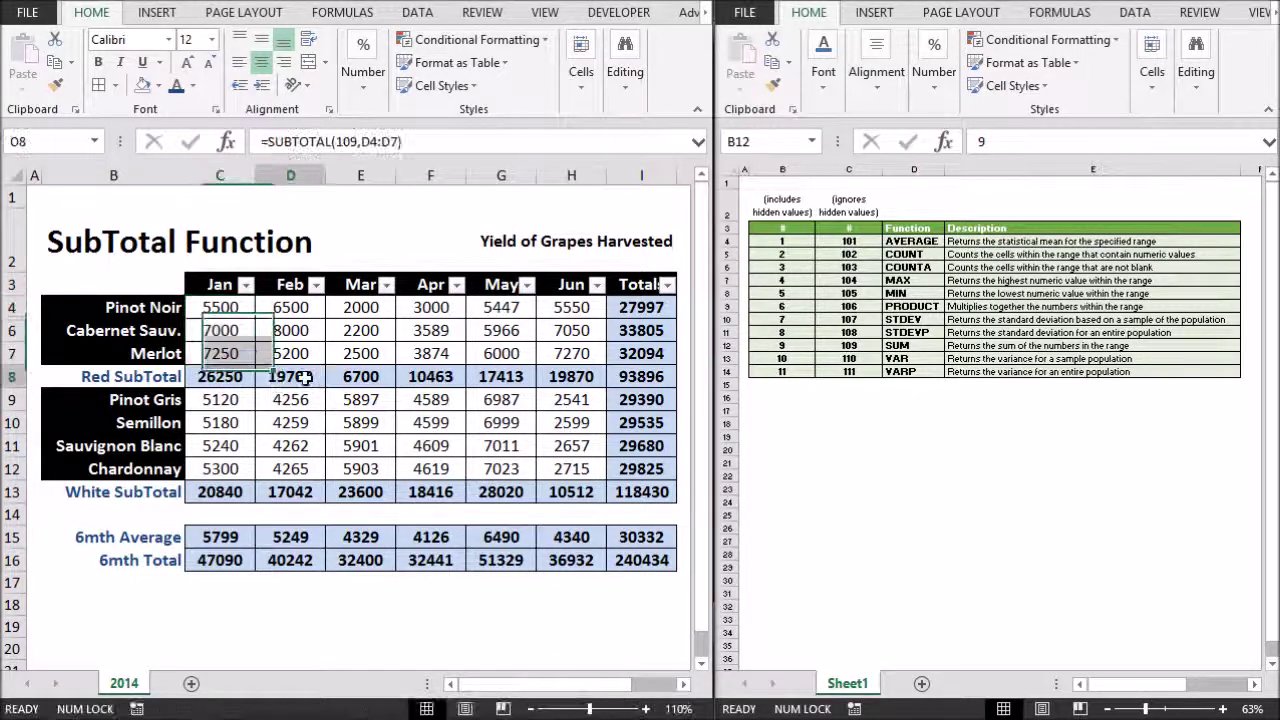
{"action": "left_click_drag", "start_coordinate": [290, 307], "coordinate": [290, 352]}
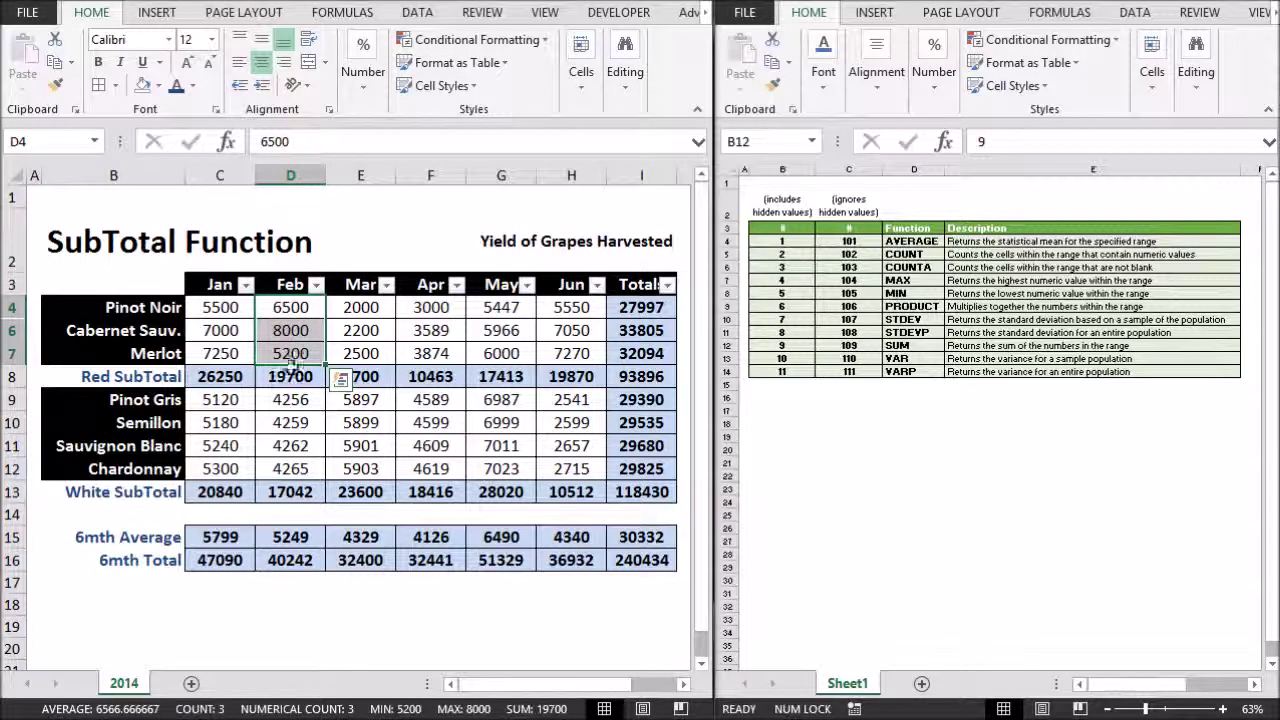
{"action": "left_click", "coordinate": [285, 374]}
{"action": "left_click_drag", "start_coordinate": [289, 306], "coordinate": [288, 353]}
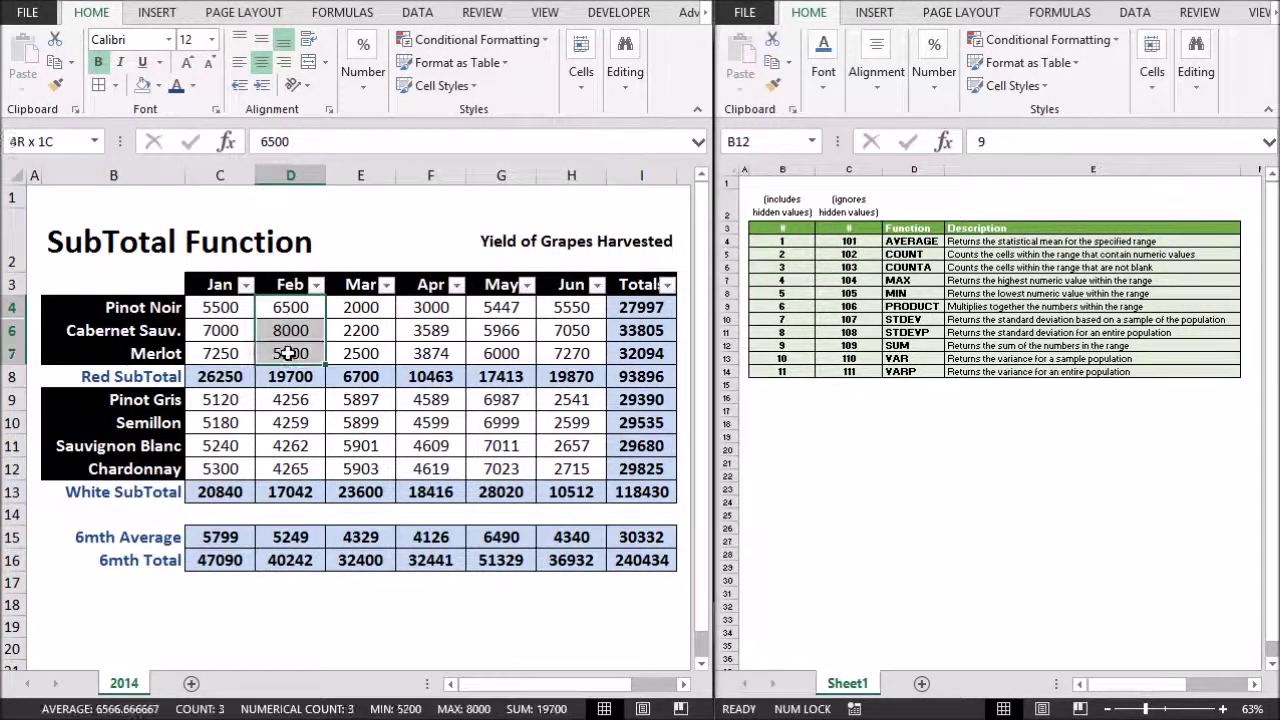
{"action": "left_click", "coordinate": [291, 378]}
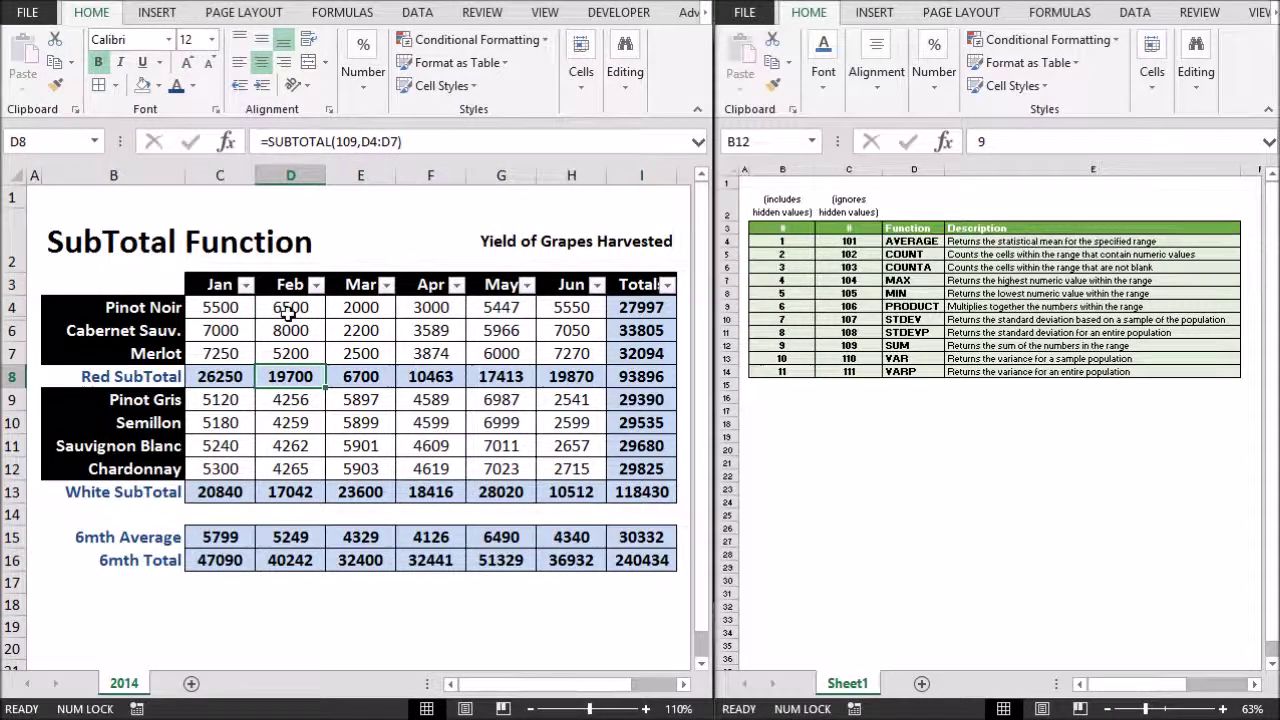
{"action": "left_click", "coordinate": [290, 351]}
{"action": "left_click", "coordinate": [845, 197]}
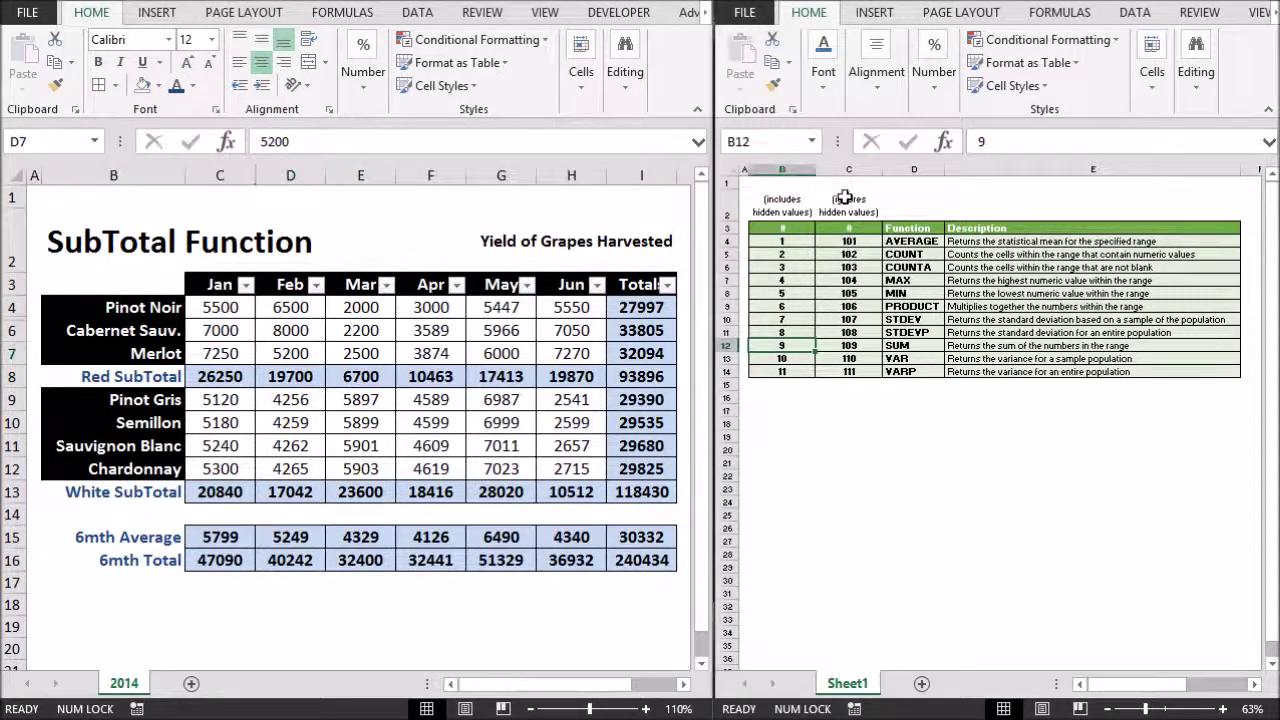
{"action": "left_click", "coordinate": [845, 197]}
{"action": "left_click", "coordinate": [848, 170]}
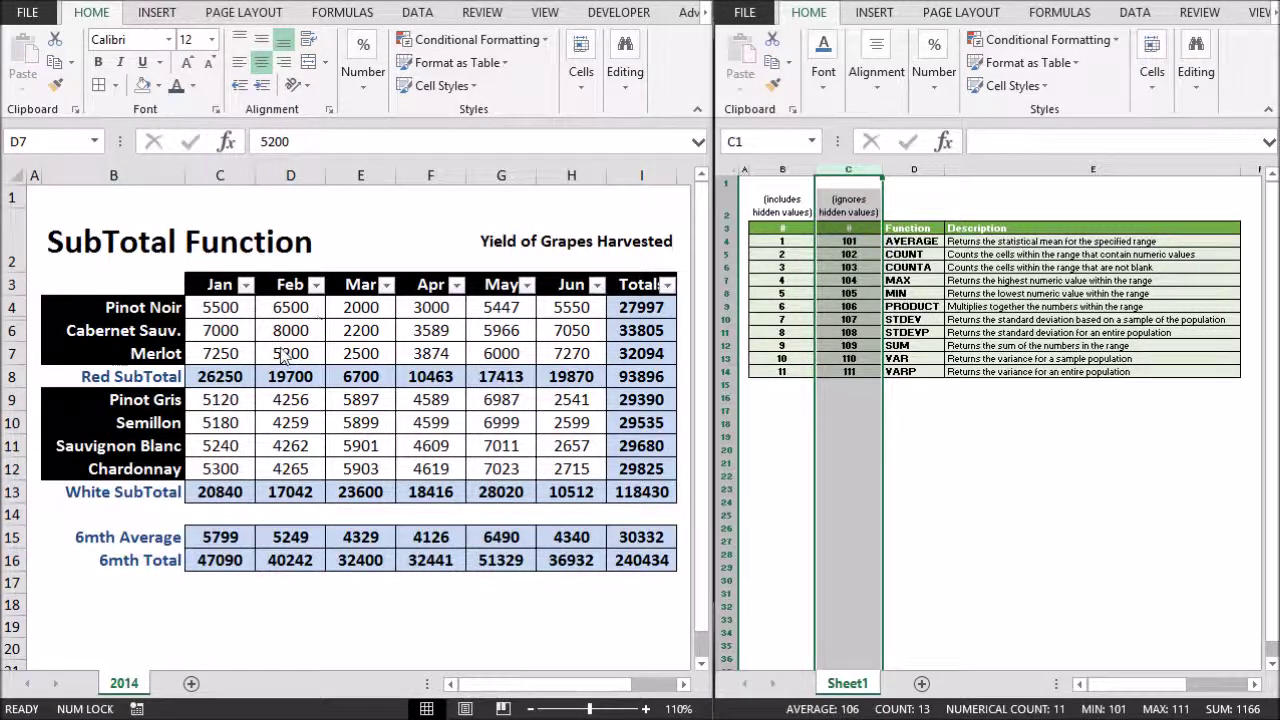
Unhide the Shiraz row and check the Mar and Feb Red SubTotal formulas
{"action": "left_click_drag", "start_coordinate": [11, 309], "coordinate": [13, 322]}
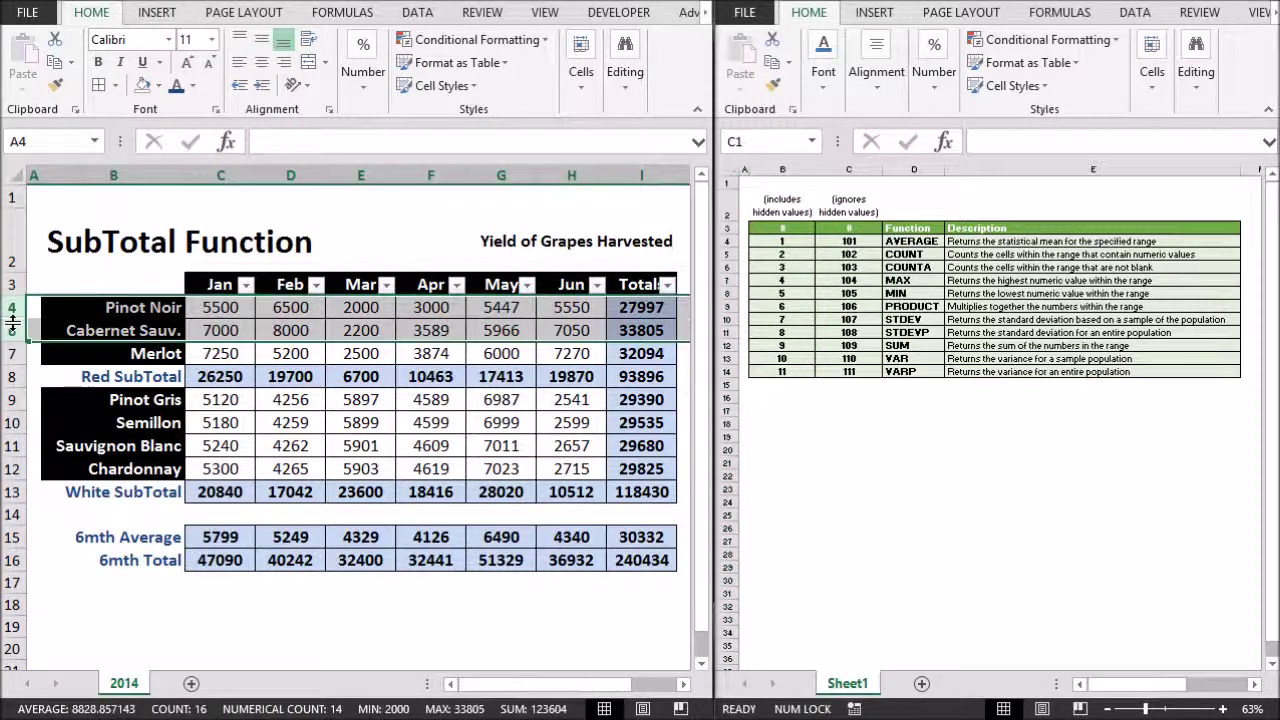
{"action": "right_click", "coordinate": [13, 322]}
{"action": "left_click", "coordinate": [72, 605]}
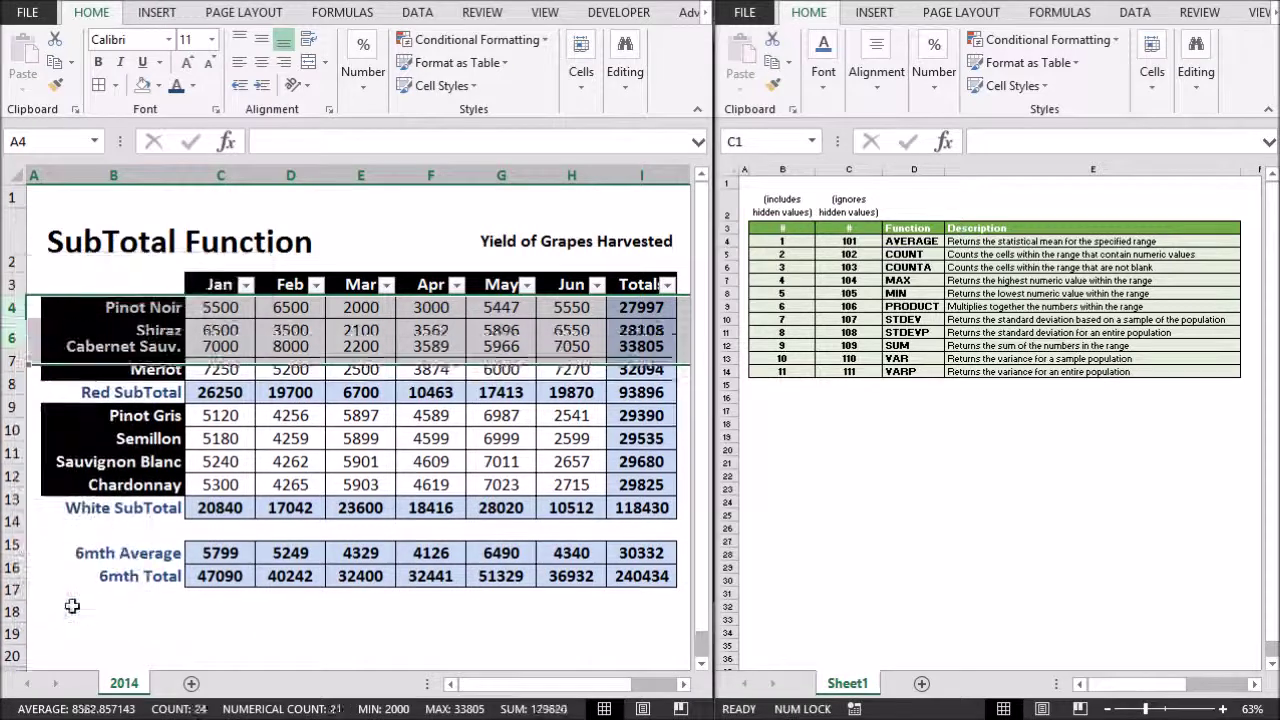
{"action": "left_click", "coordinate": [357, 400]}
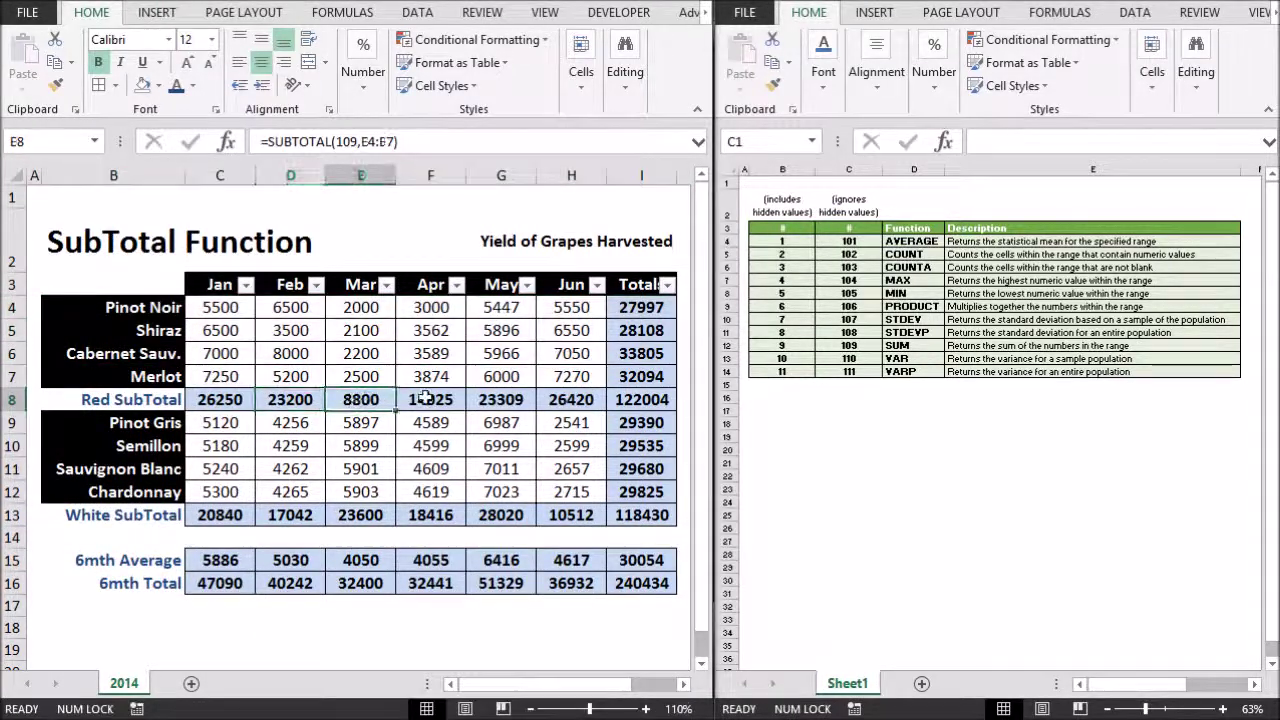
{"action": "left_click", "coordinate": [275, 400]}
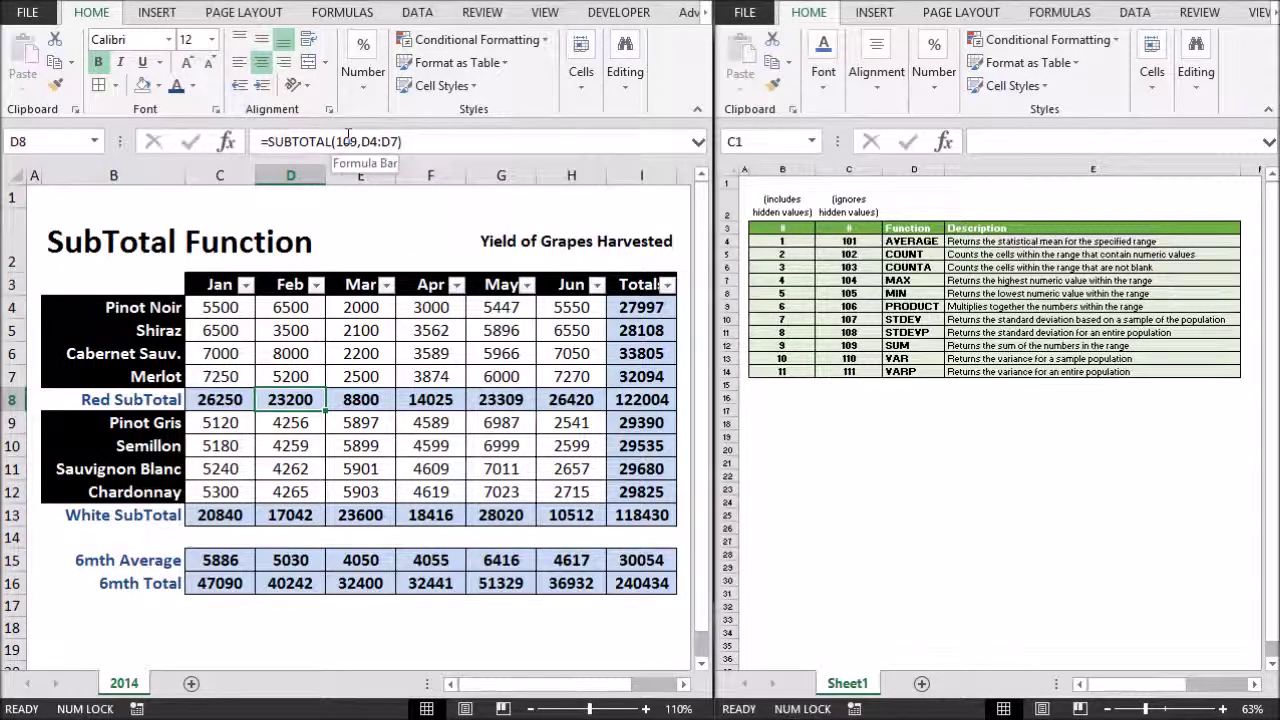
Change the Jan Red SubTotal to =SUBTOTAL(109,C4:C7) and compare it with Feb's formula
{"action": "left_click", "coordinate": [212, 410]}
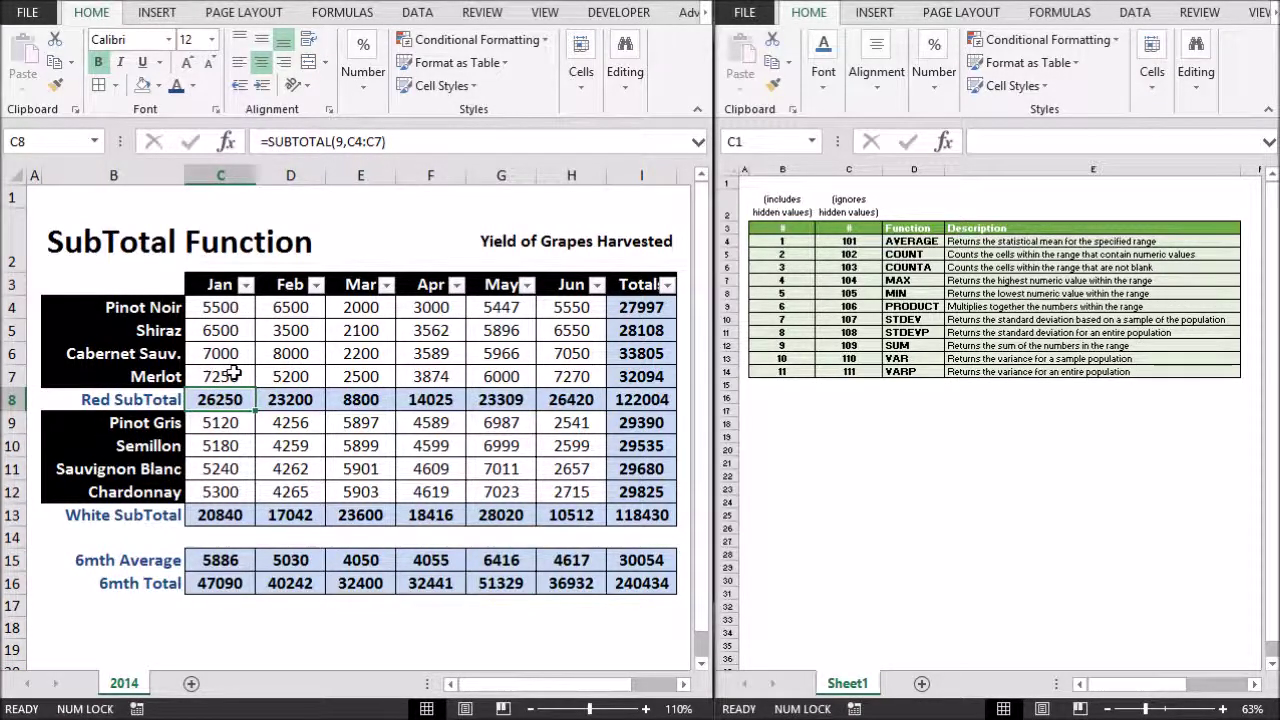
{"action": "left_click", "coordinate": [341, 143]}
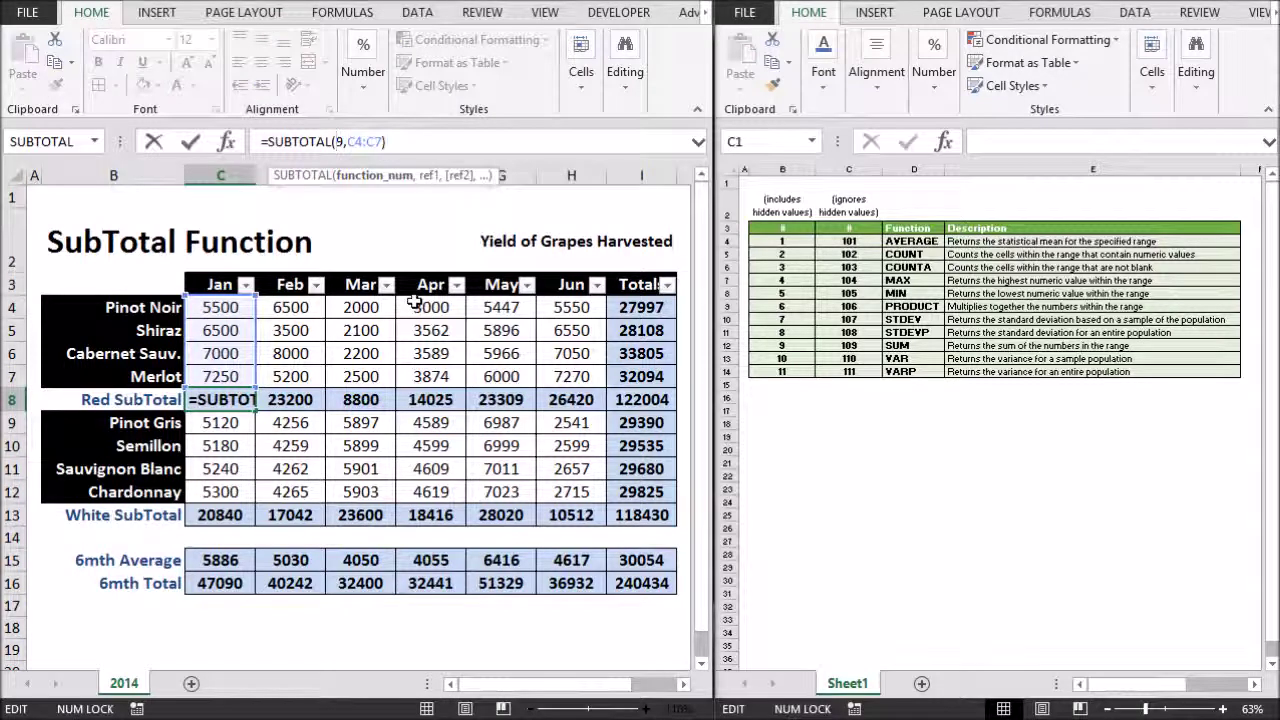
{"action": "type", "text": "10"}
{"action": "key", "text": "Return"}
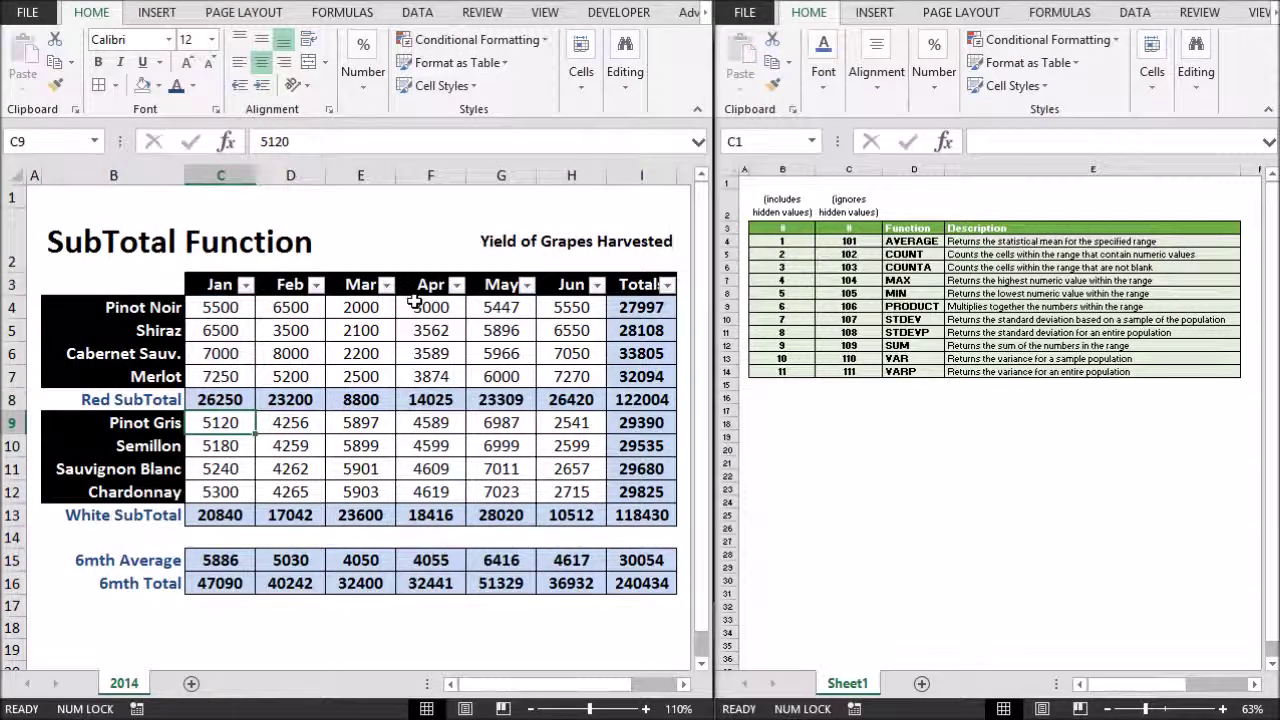
{"action": "left_click", "coordinate": [298, 399]}
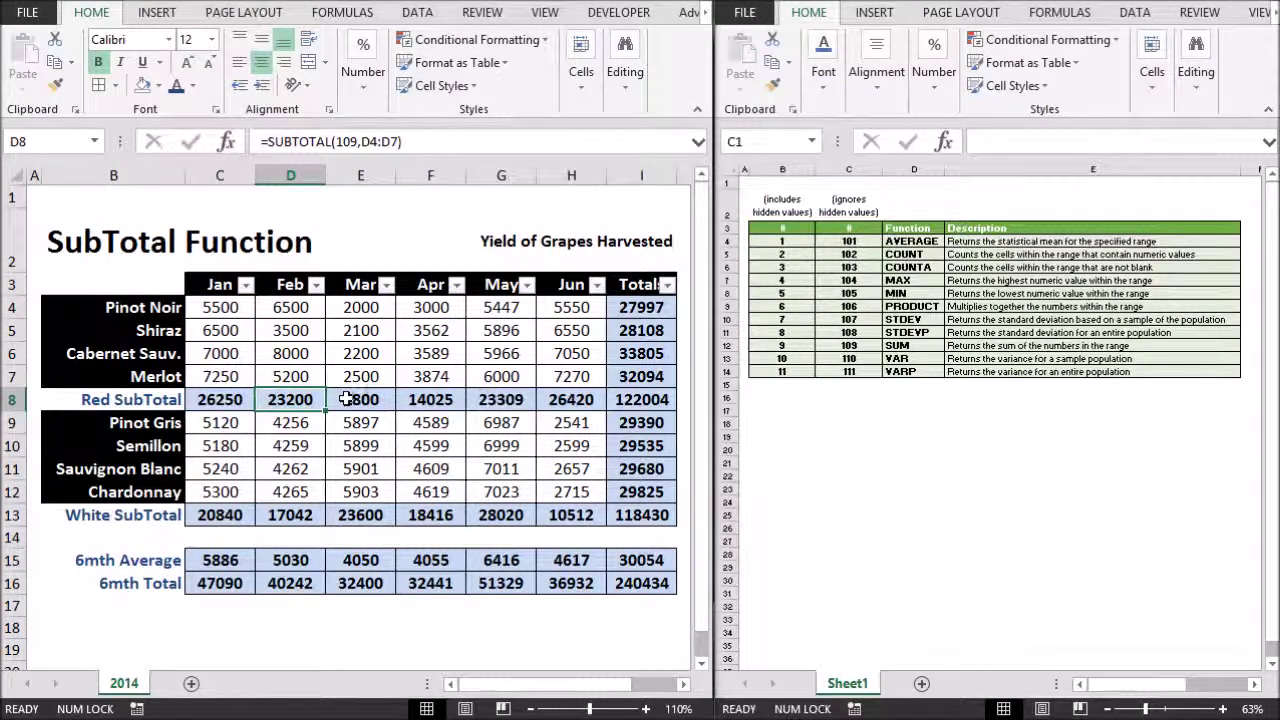
{"action": "left_click", "coordinate": [240, 399]}
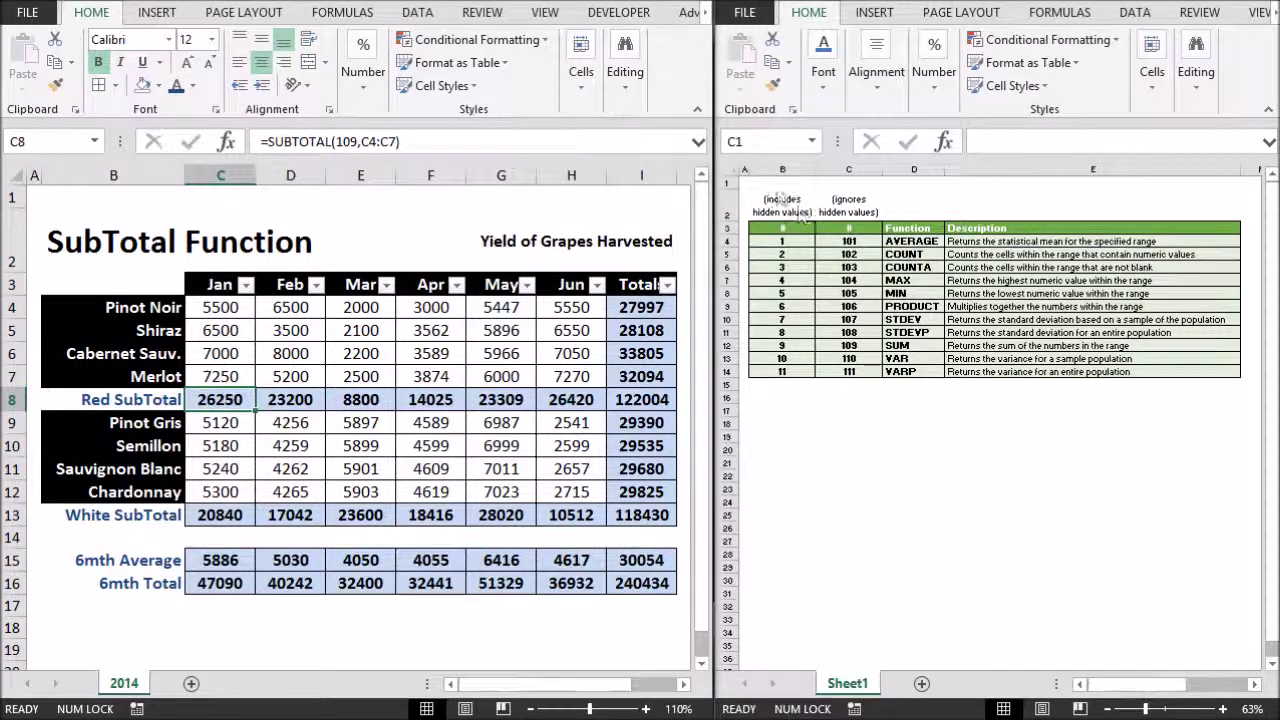
{"action": "left_click_drag", "start_coordinate": [782, 205], "coordinate": [787, 370]}
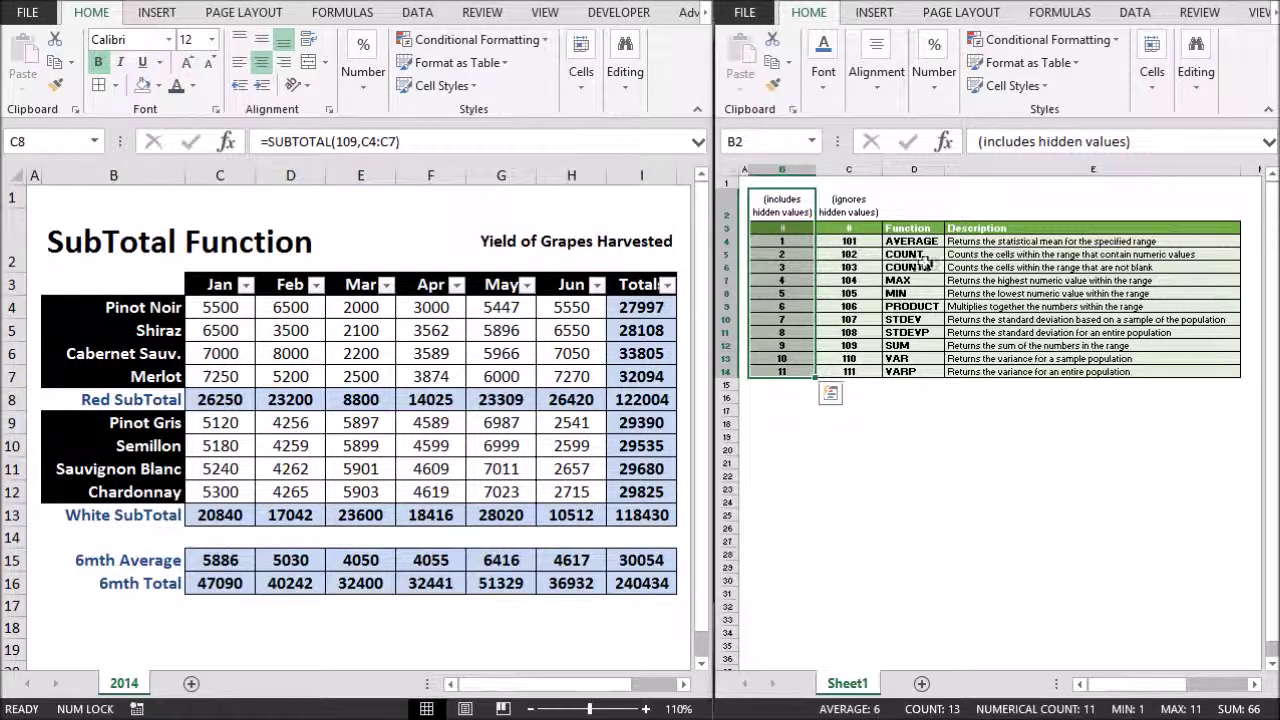
Highlight the includes-hidden and ignores-hidden code columns in the reference table
{"action": "left_click", "coordinate": [849, 280]}
{"action": "left_click_drag", "start_coordinate": [782, 205], "coordinate": [785, 366]}
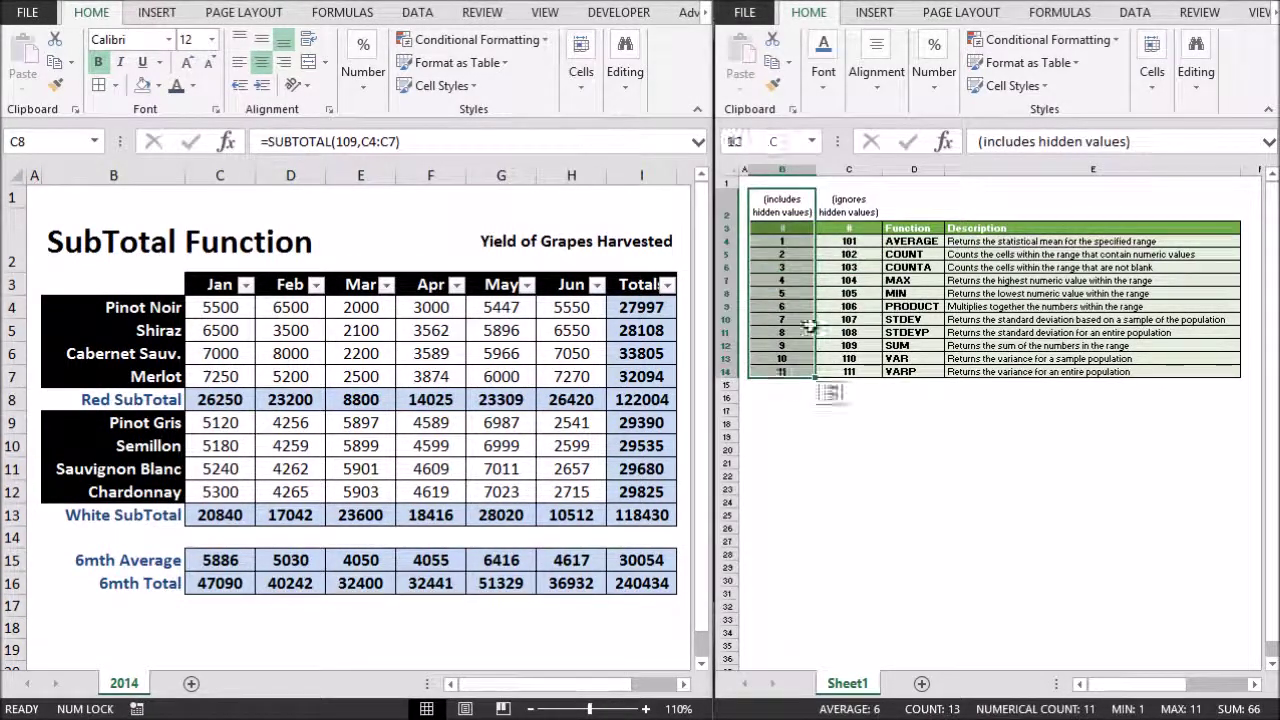
{"action": "left_click_drag", "start_coordinate": [846, 200], "coordinate": [848, 372]}
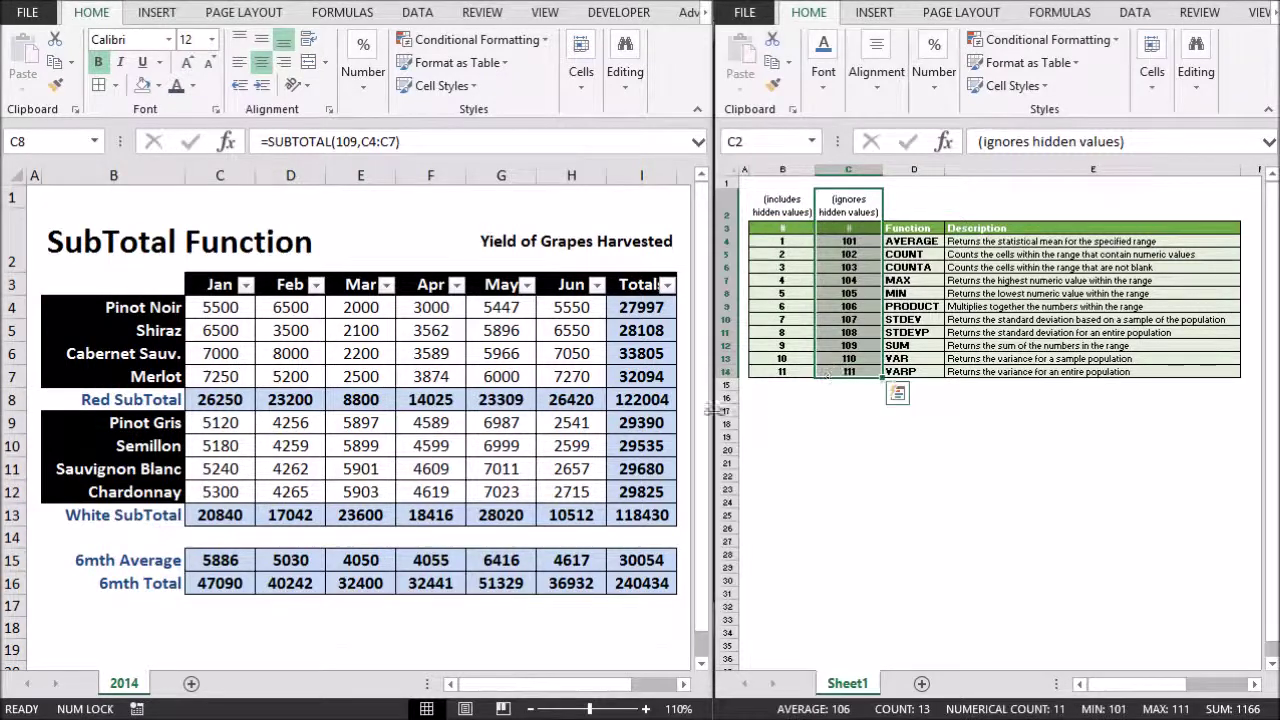
Edit the Jan Red SubTotal back to =SUBTOTAL(9,C4:C7) and verify it
{"action": "left_click", "coordinate": [219, 333]}
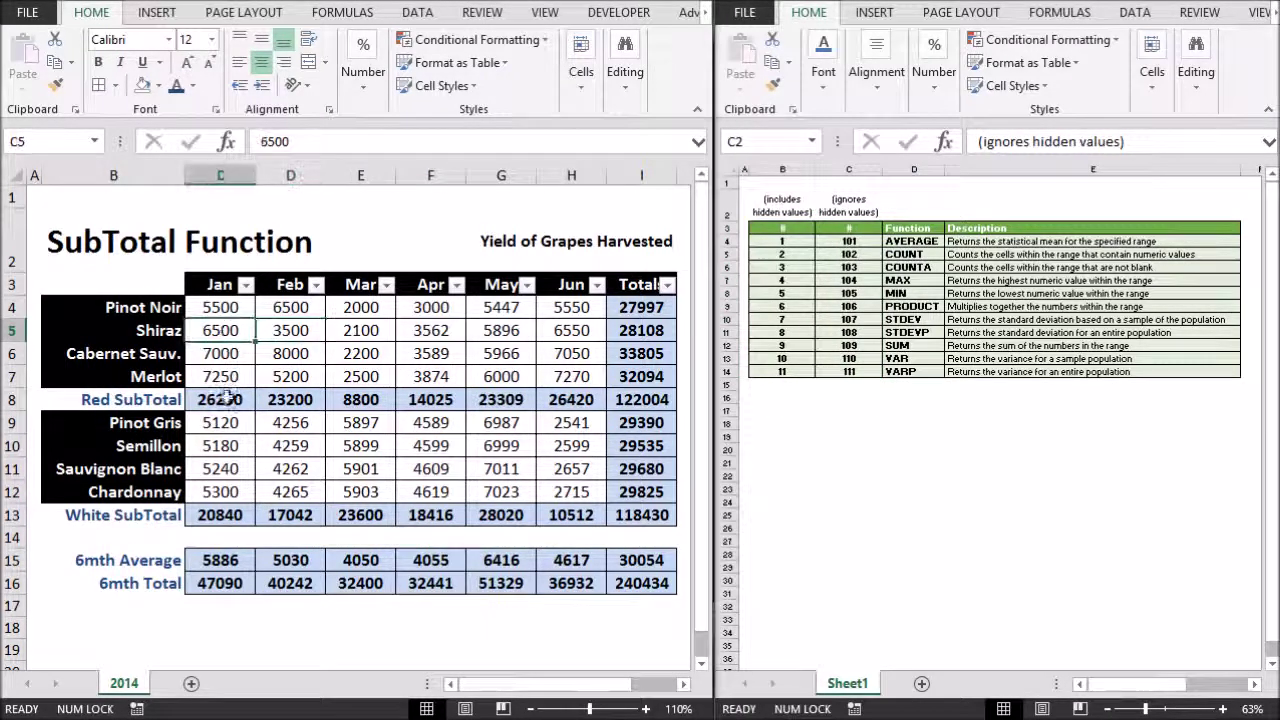
{"action": "left_click", "coordinate": [228, 399]}
{"action": "left_click", "coordinate": [352, 141]}
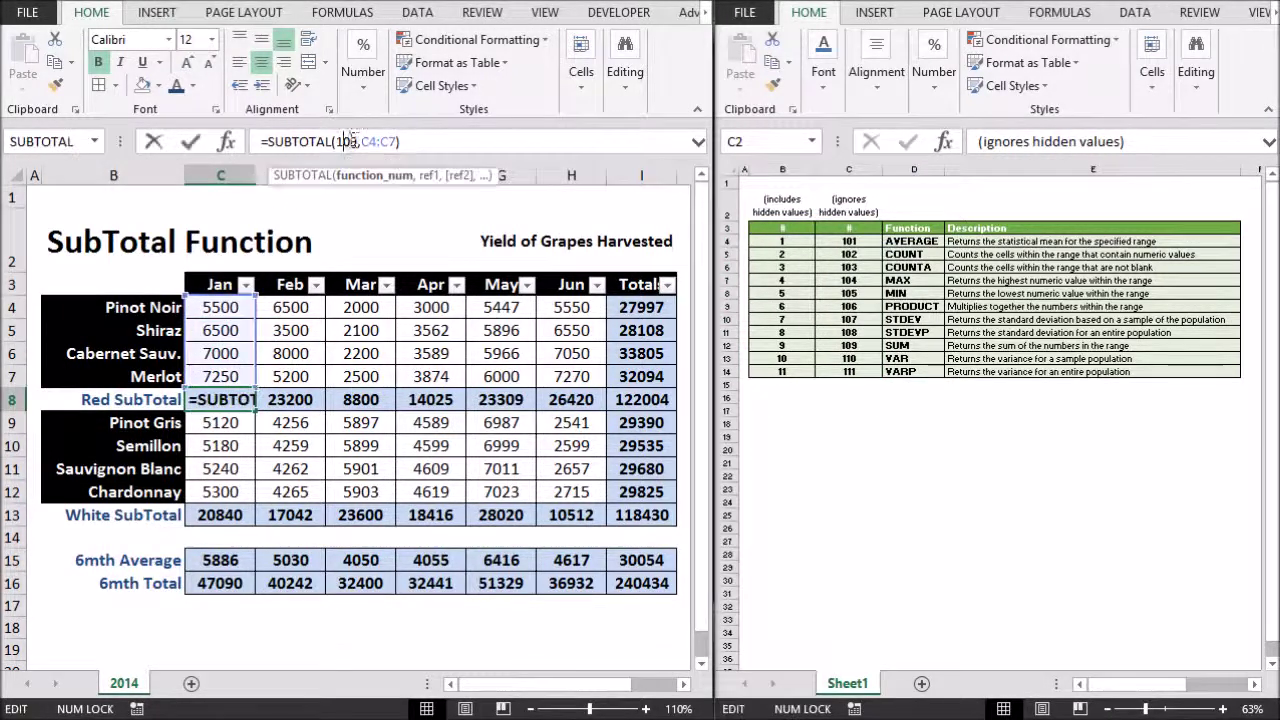
{"action": "key", "text": "BackSpace"}
{"action": "key", "text": "BackSpace"}
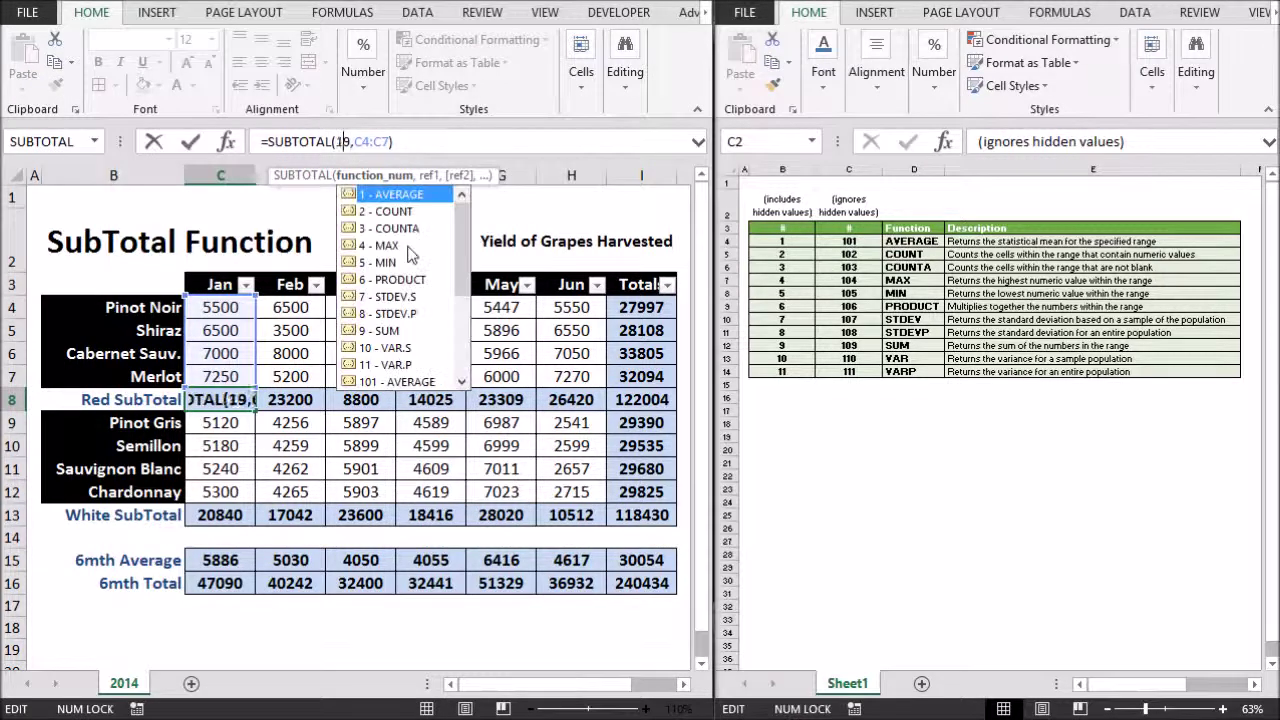
{"action": "key", "text": "Return"}
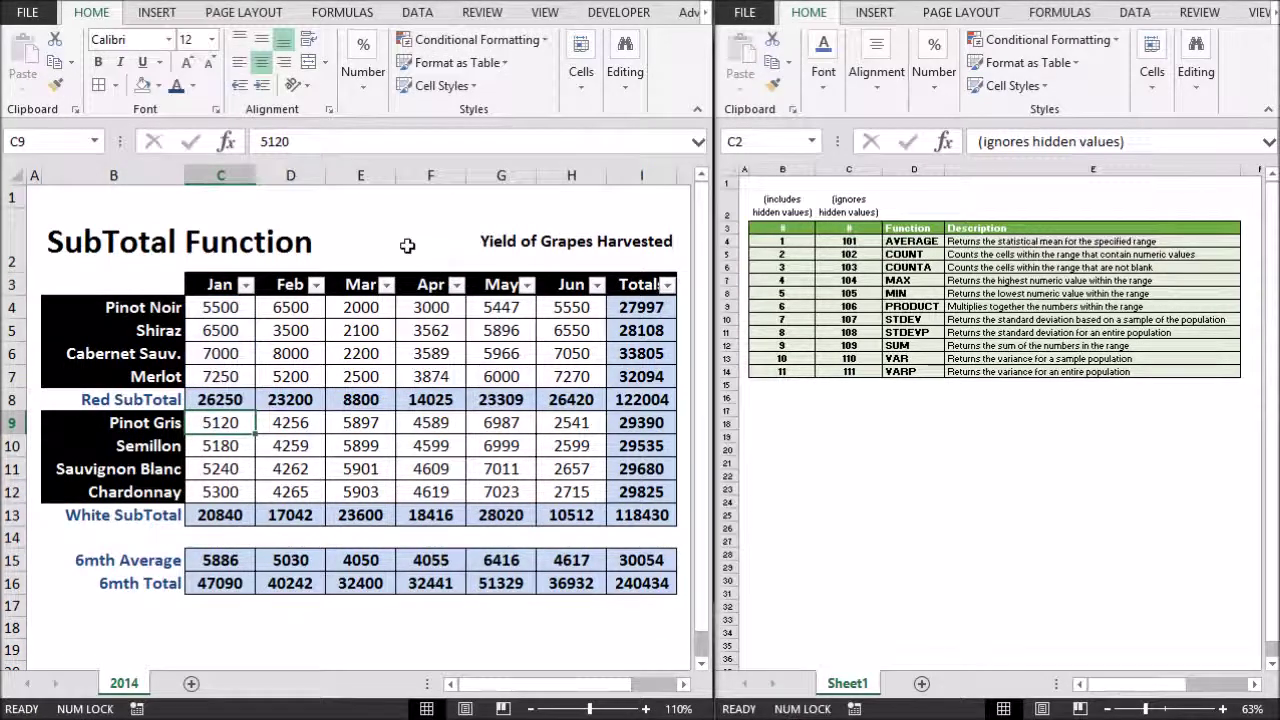
{"action": "left_click", "coordinate": [220, 399]}
{"action": "left_click", "coordinate": [219, 355]}
{"action": "left_click", "coordinate": [215, 316]}
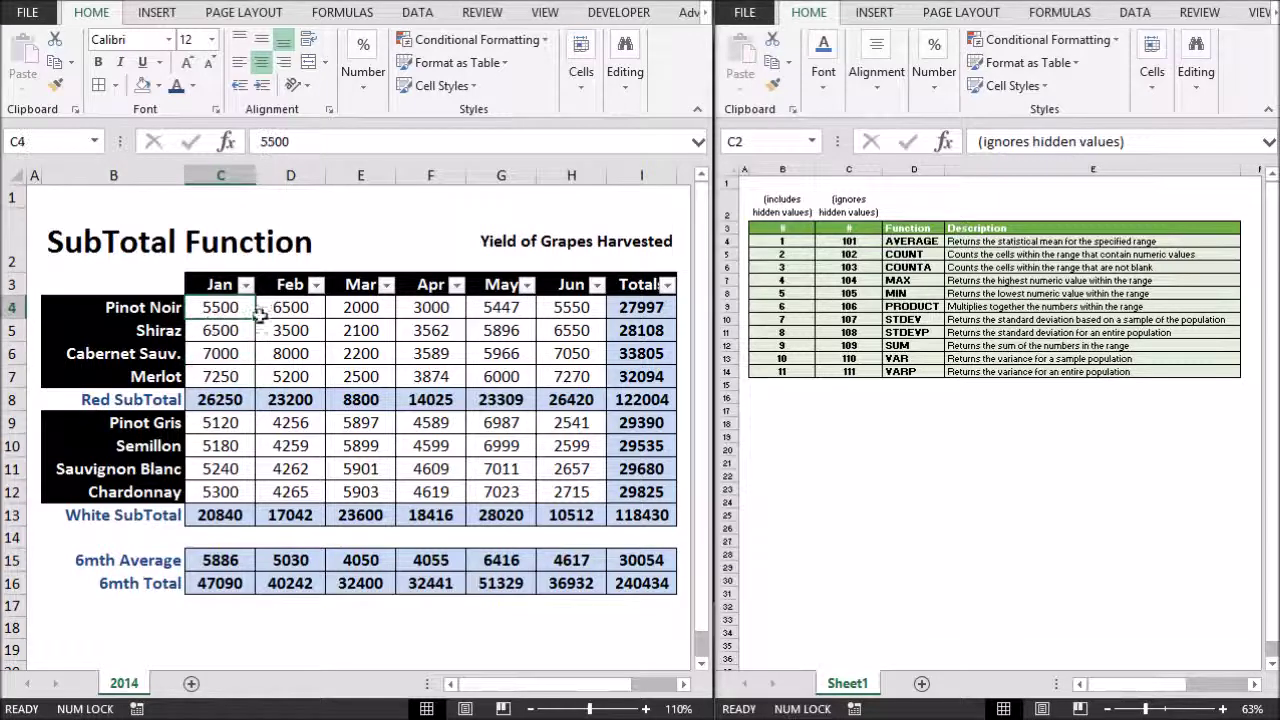
{"action": "left_click_drag", "start_coordinate": [220, 310], "coordinate": [242, 494]}
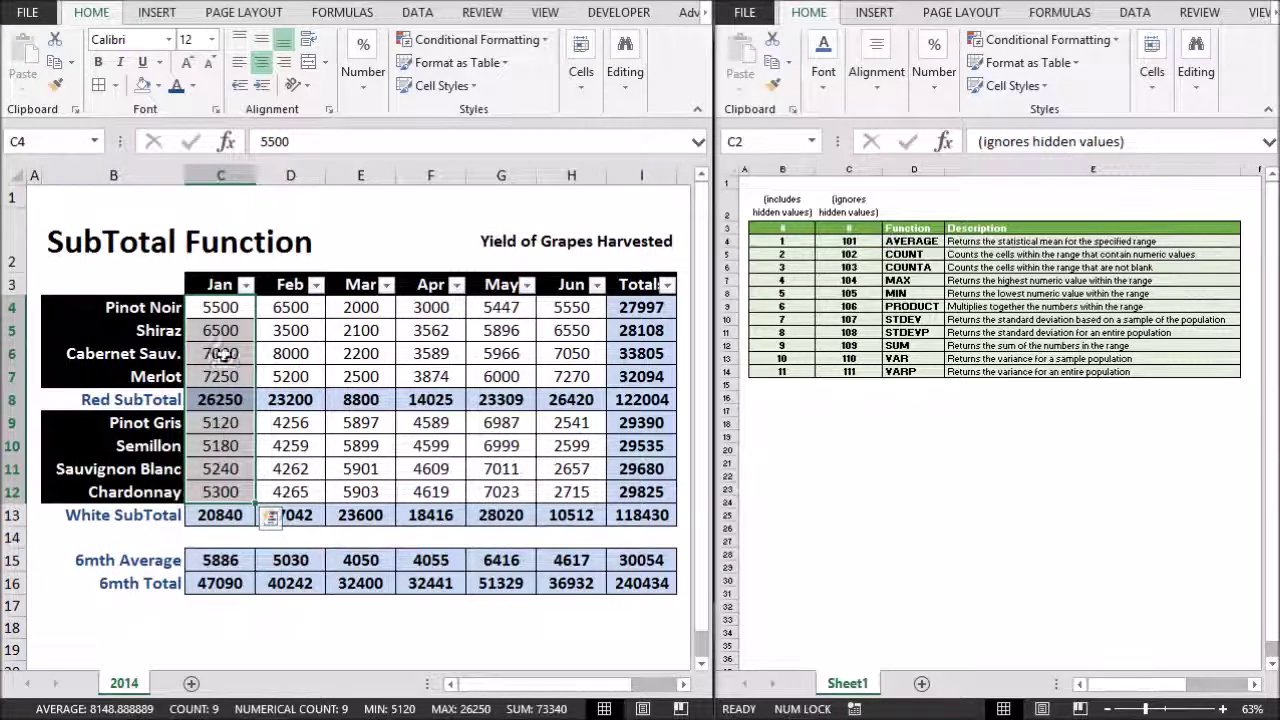
{"action": "left_click", "coordinate": [245, 287]}
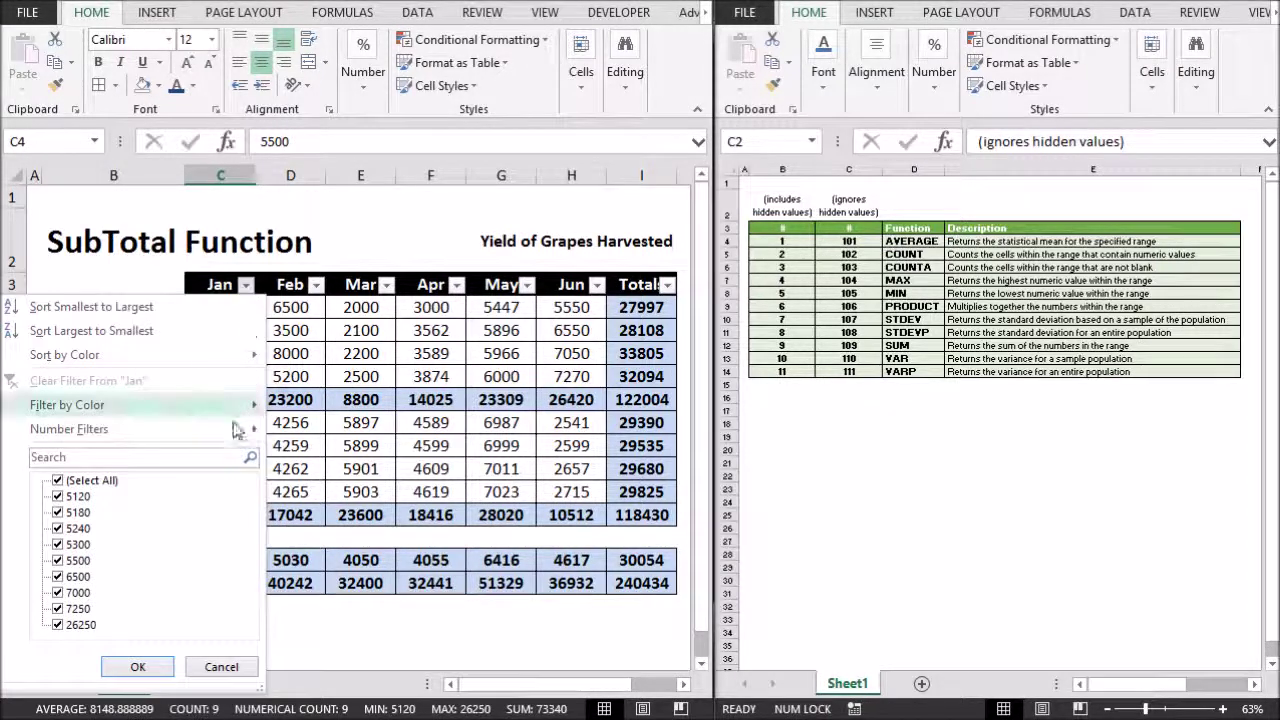
Filter the Jan column to values greater than 5500 and review the remaining red yields
{"action": "mouse_move", "coordinate": [70, 429]}
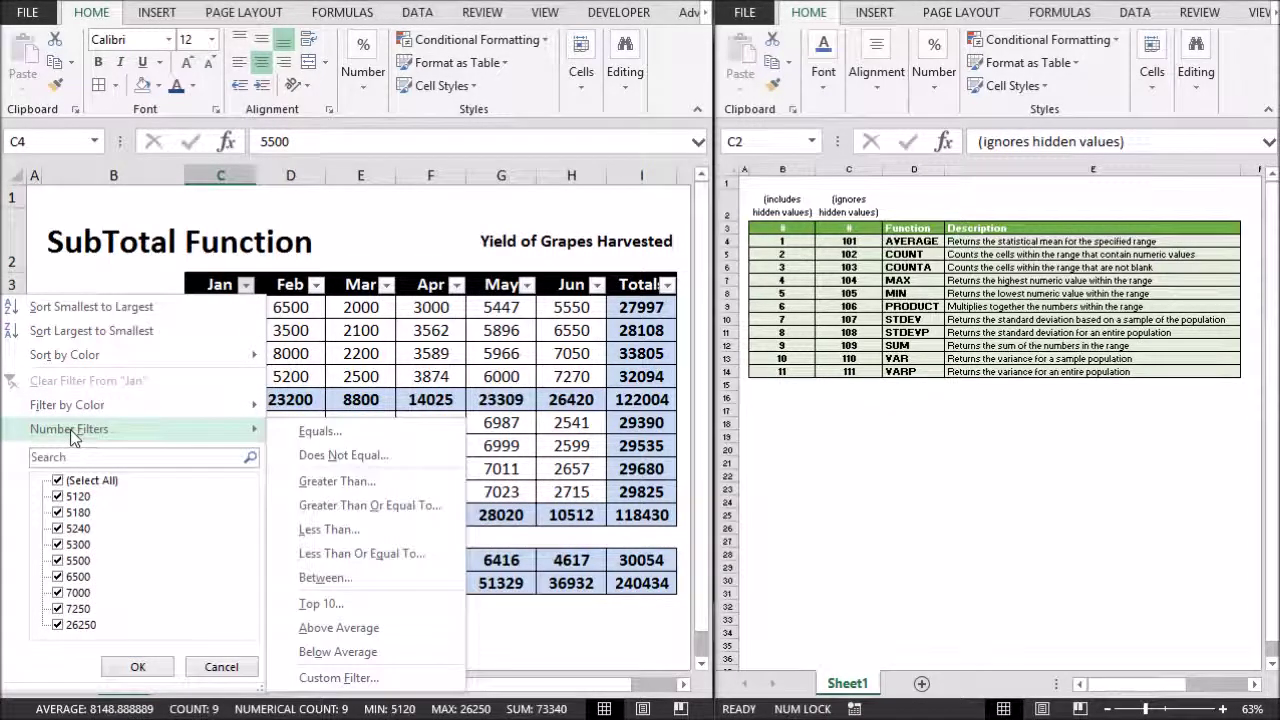
{"action": "left_click", "coordinate": [338, 481]}
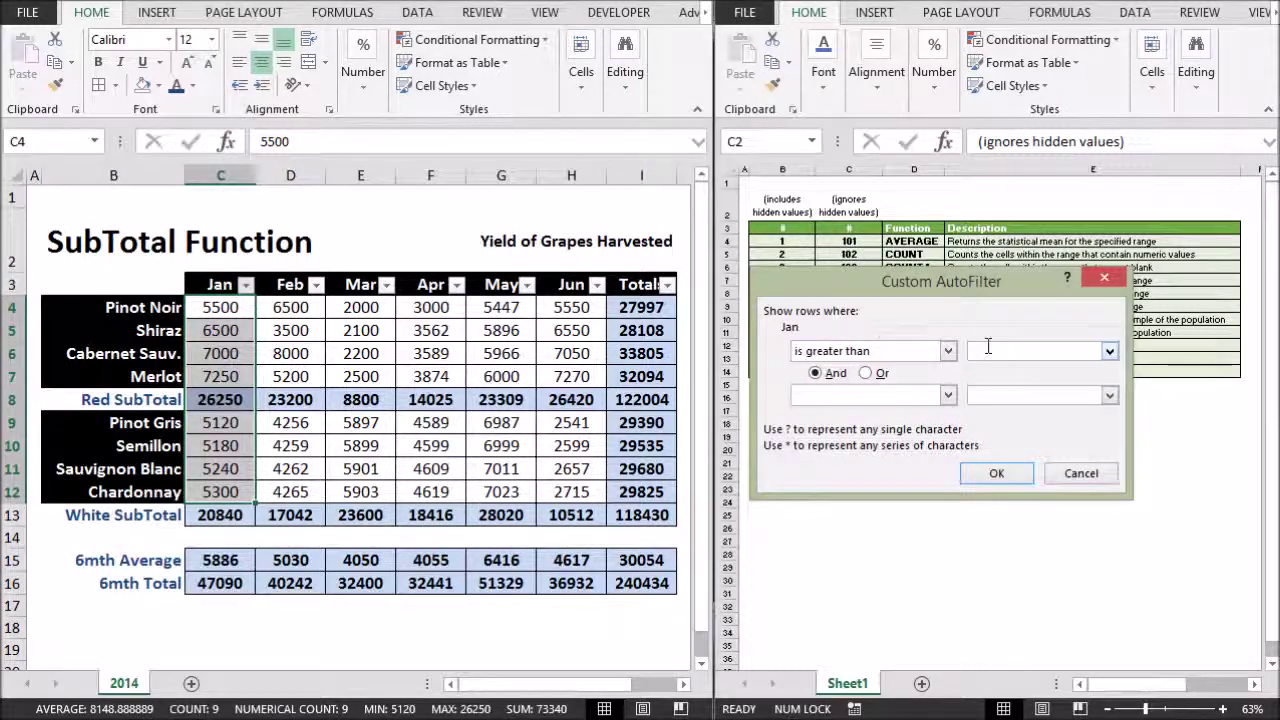
{"action": "type", "text": "5500"}
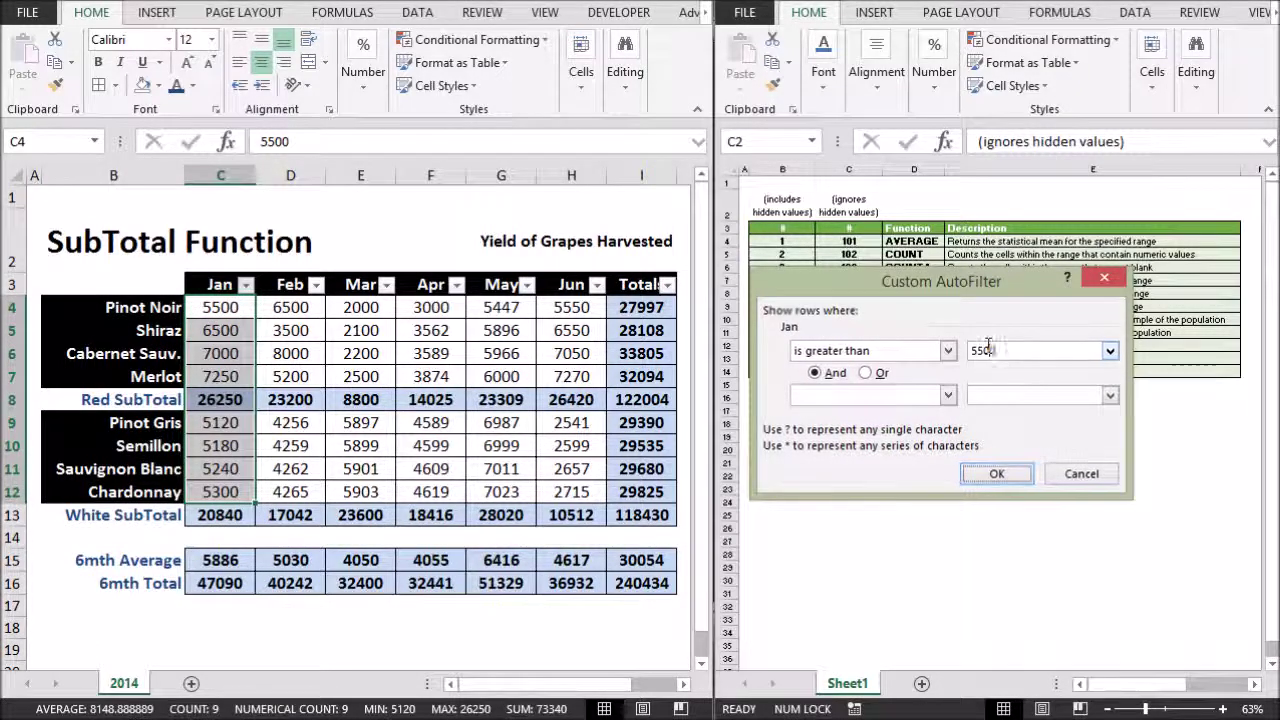
{"action": "key", "text": "Return"}
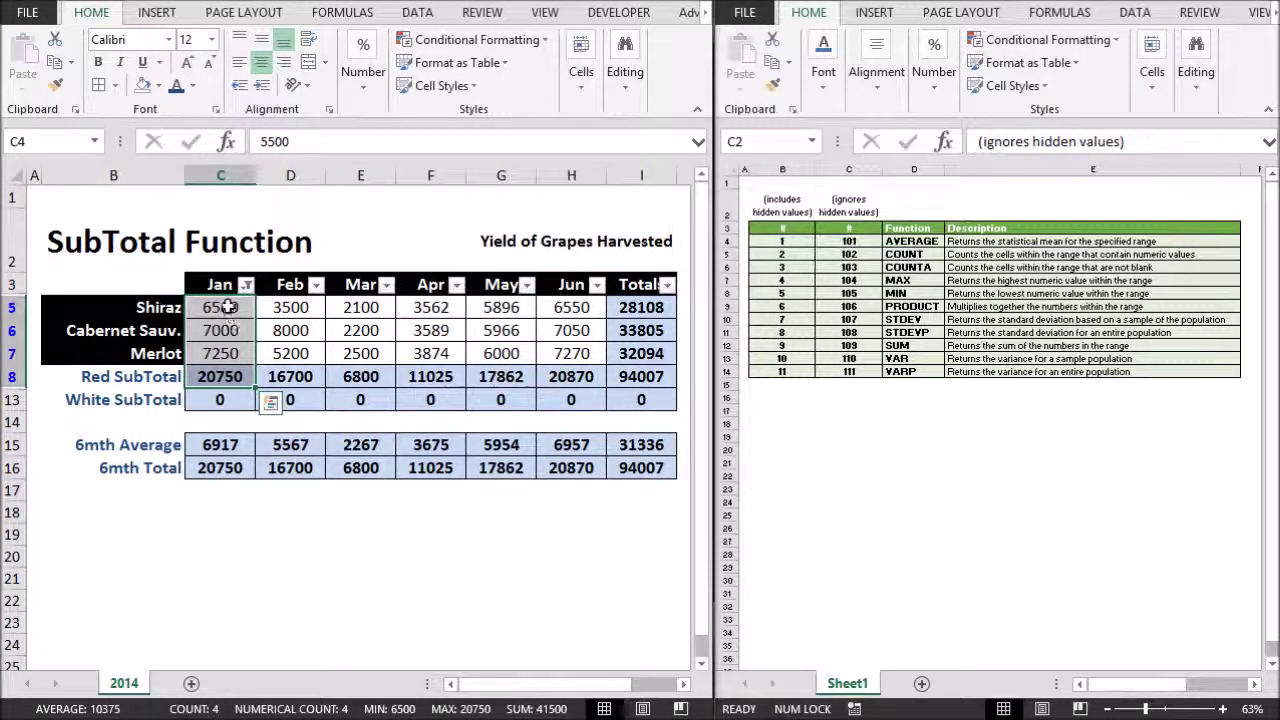
{"action": "left_click_drag", "start_coordinate": [218, 307], "coordinate": [220, 353]}
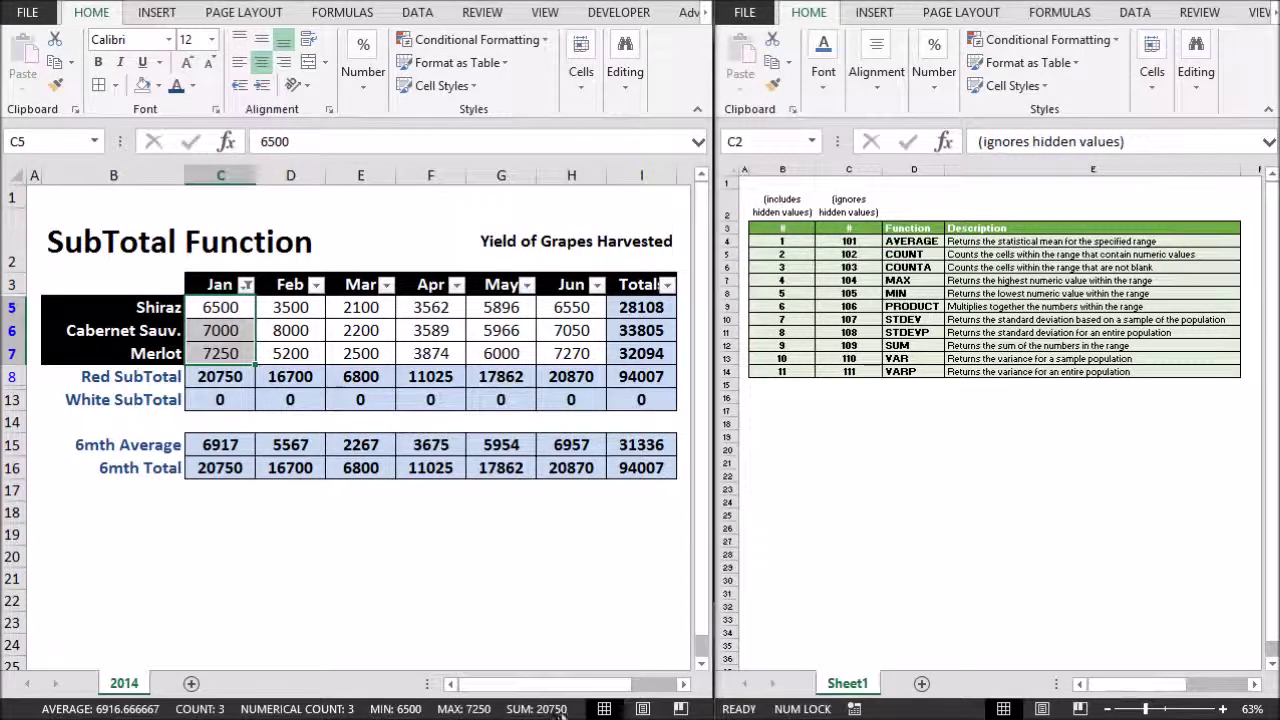
{"action": "left_click", "coordinate": [222, 378]}
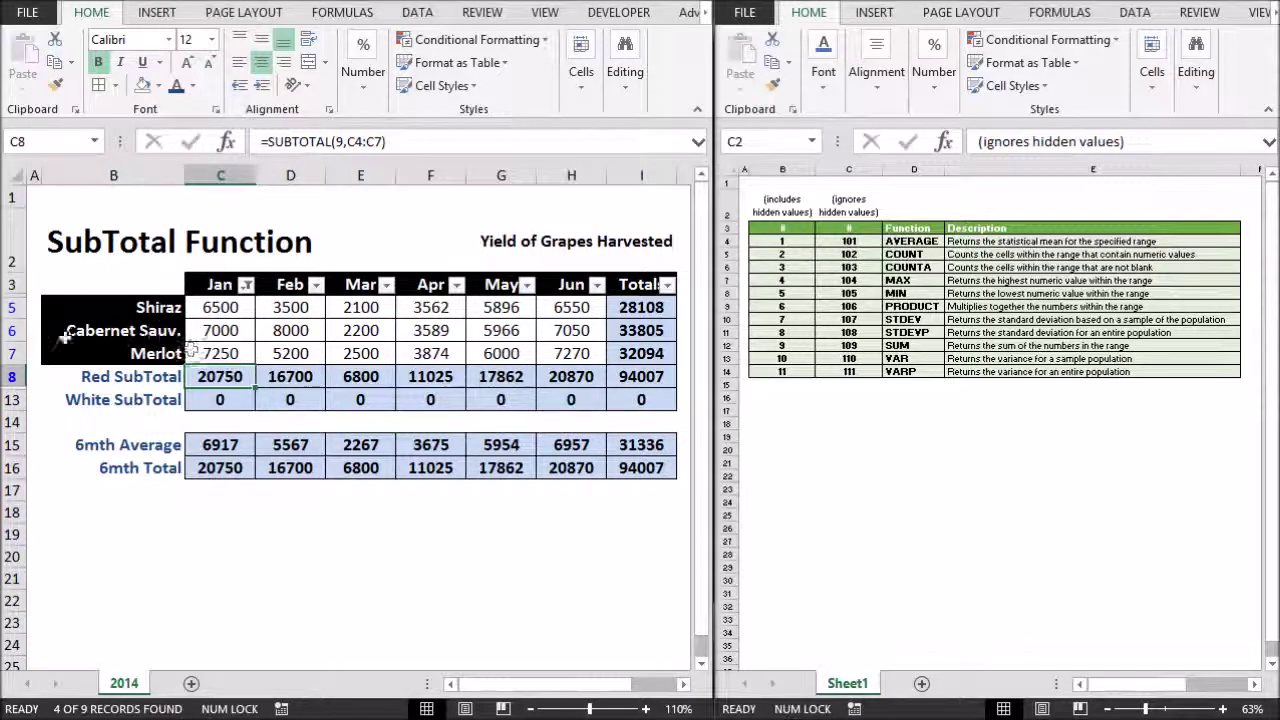
{"action": "left_click", "coordinate": [10, 330]}
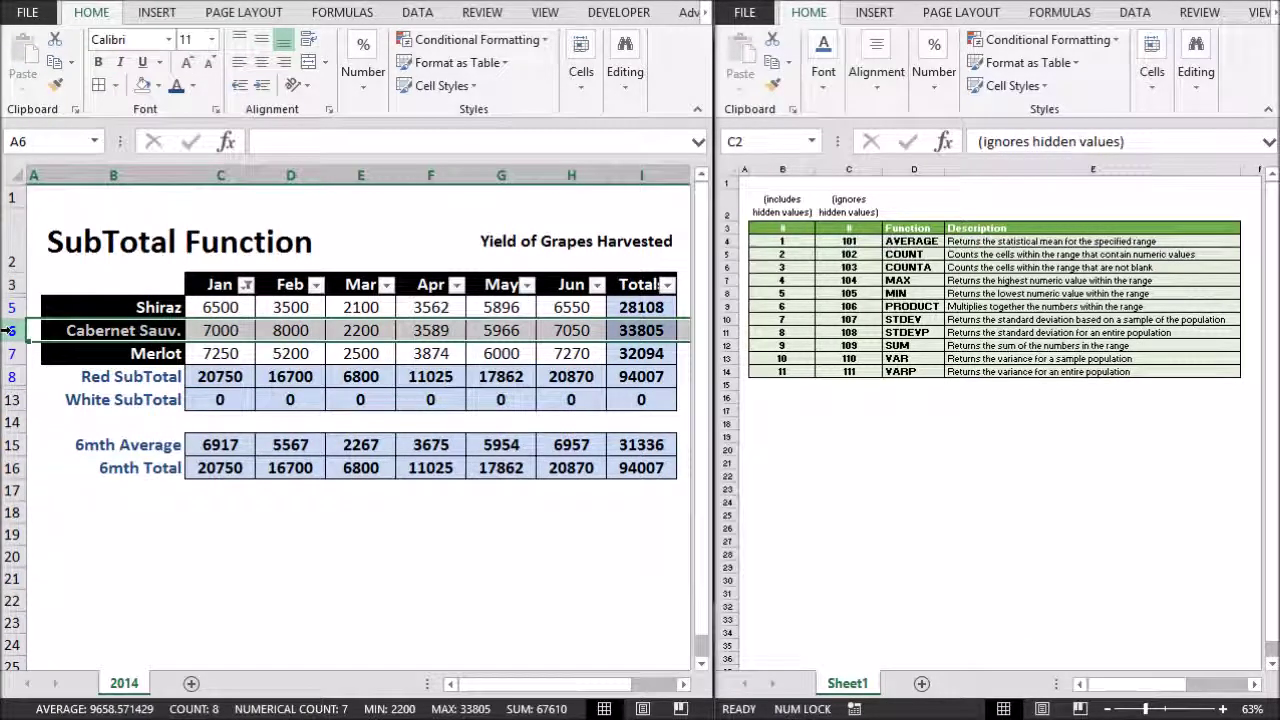
{"action": "left_click", "coordinate": [290, 353]}
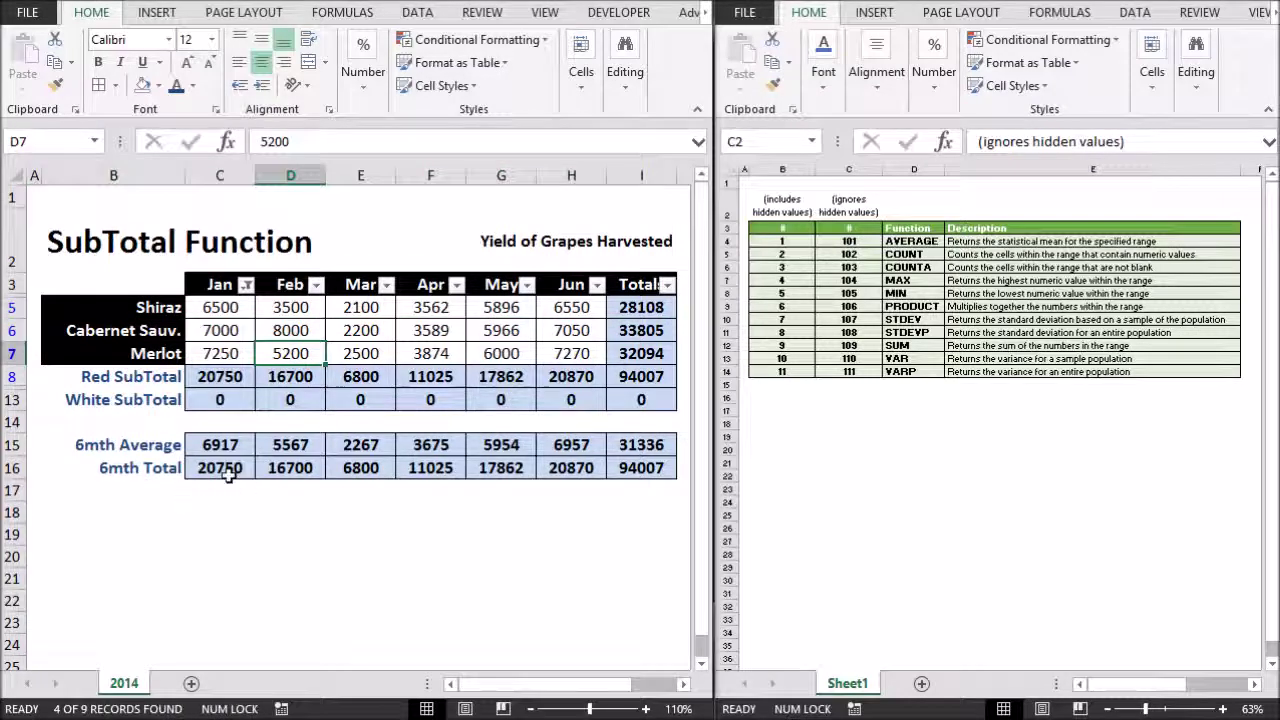
{"action": "left_click", "coordinate": [228, 470]}
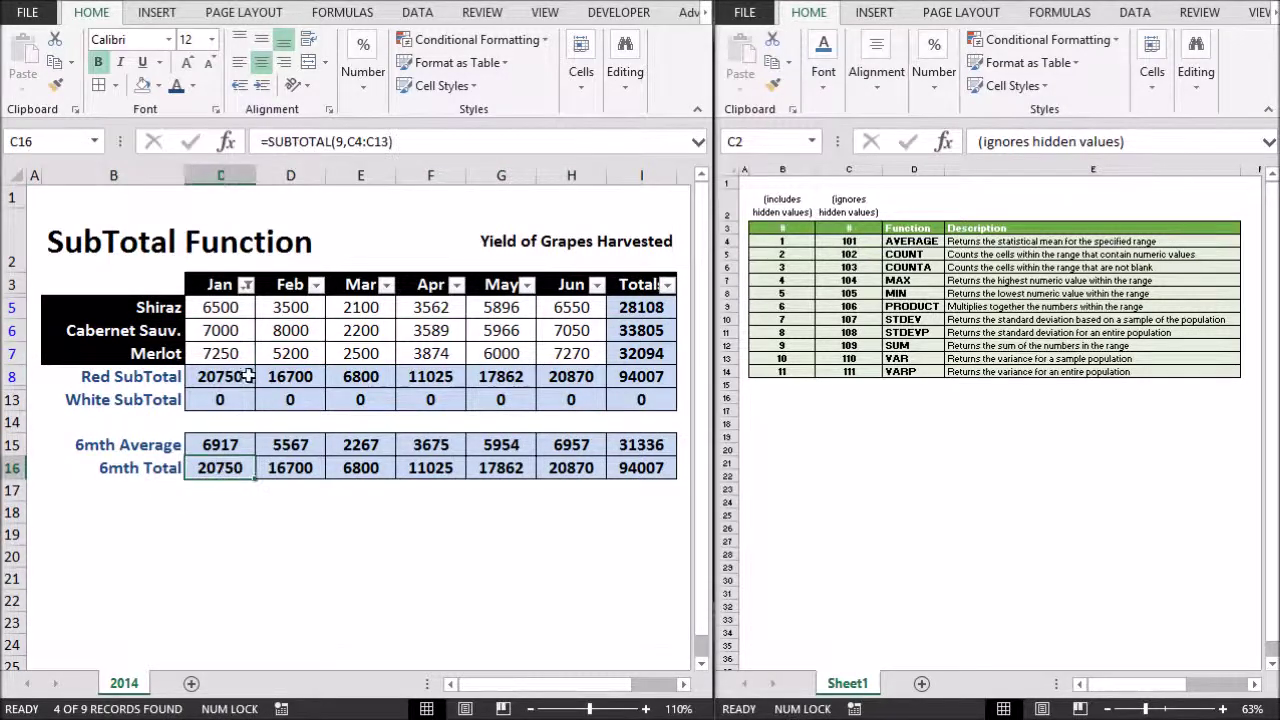
{"action": "left_click_drag", "start_coordinate": [220, 307], "coordinate": [224, 353]}
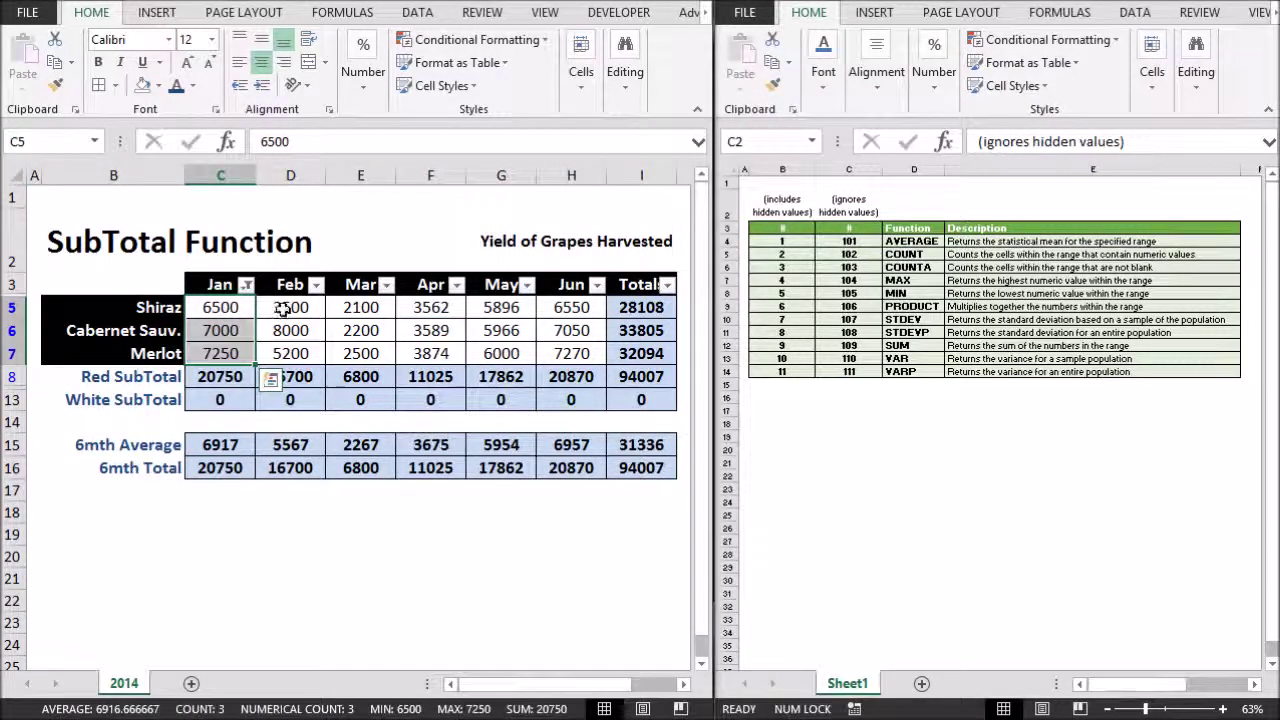
{"action": "left_click_drag", "start_coordinate": [287, 307], "coordinate": [290, 355]}
{"action": "left_click_drag", "start_coordinate": [352, 310], "coordinate": [352, 352]}
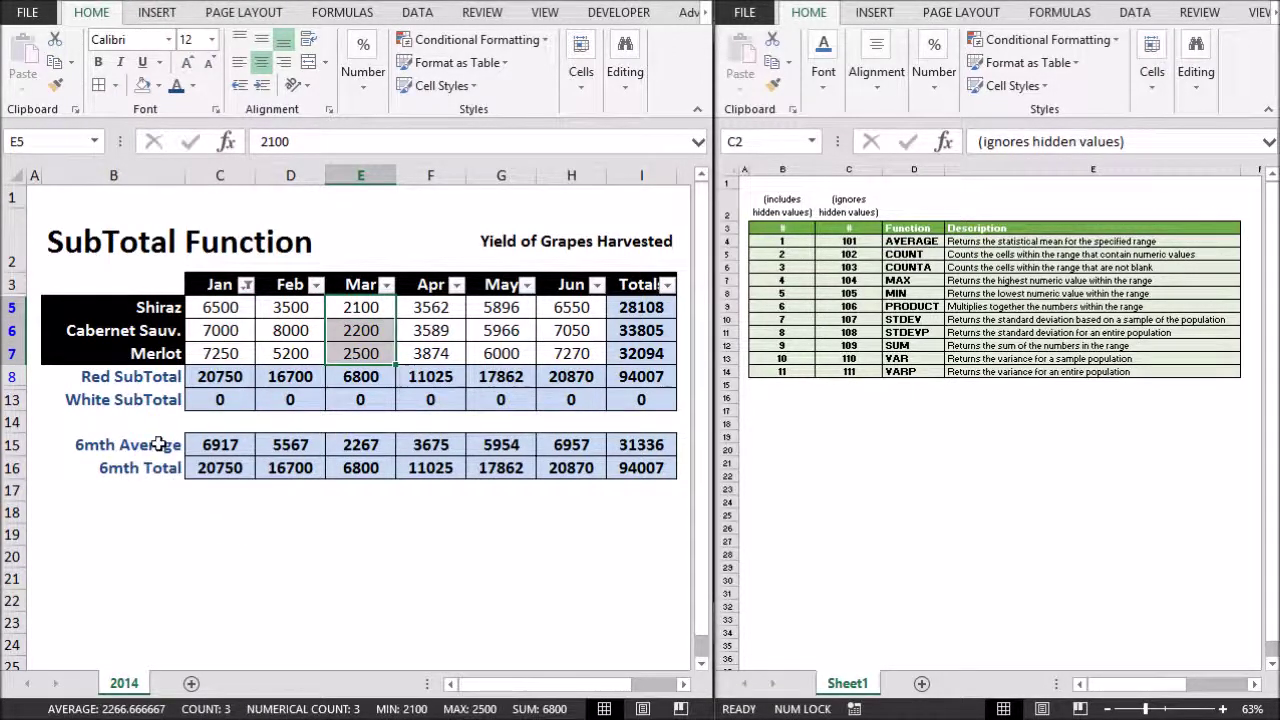
{"action": "left_click", "coordinate": [216, 445]}
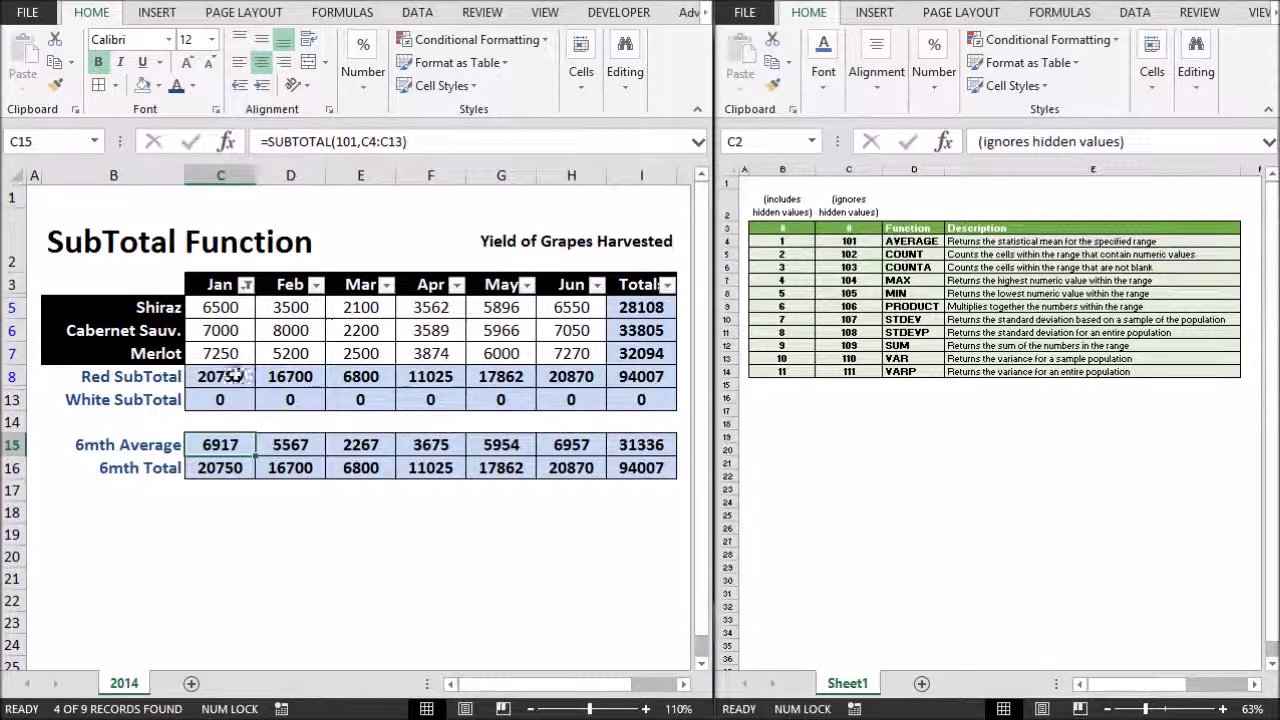
Check the Jan subtotal and average formulas against the visible yields, then open the Jan filter
{"action": "left_click", "coordinate": [222, 376]}
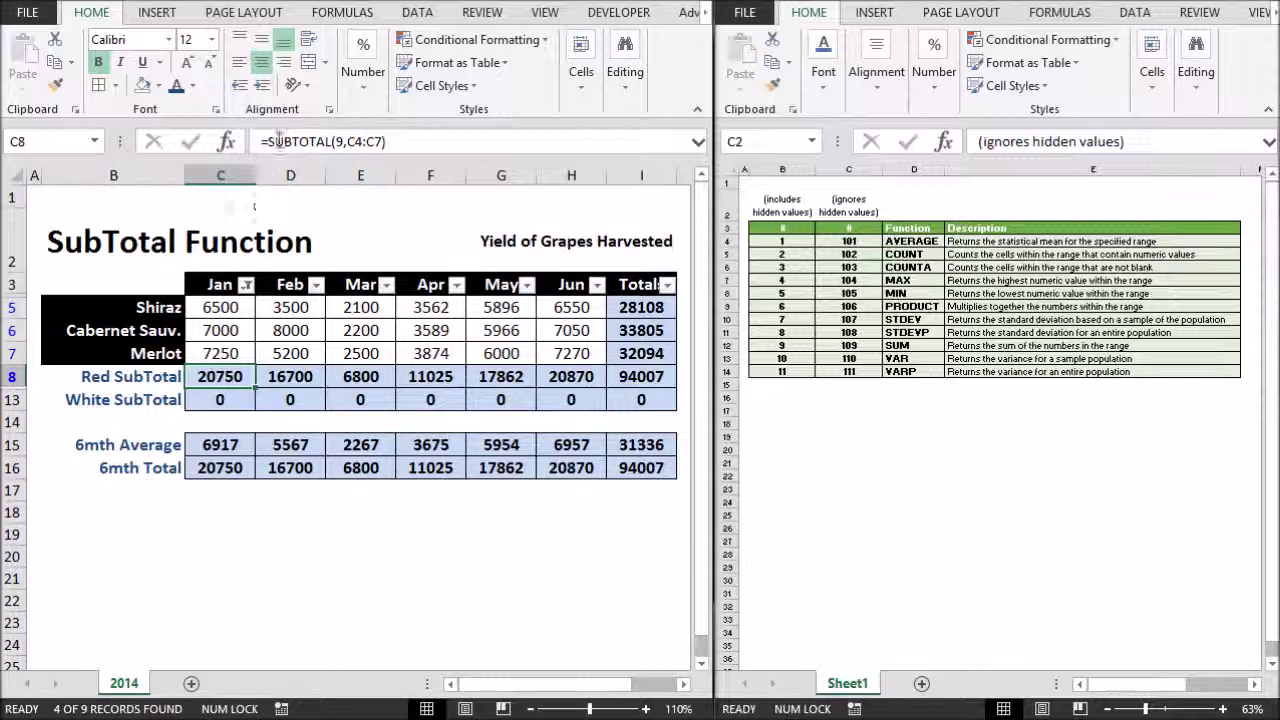
{"action": "left_click", "coordinate": [220, 400]}
{"action": "left_click_drag", "start_coordinate": [222, 307], "coordinate": [228, 352]}
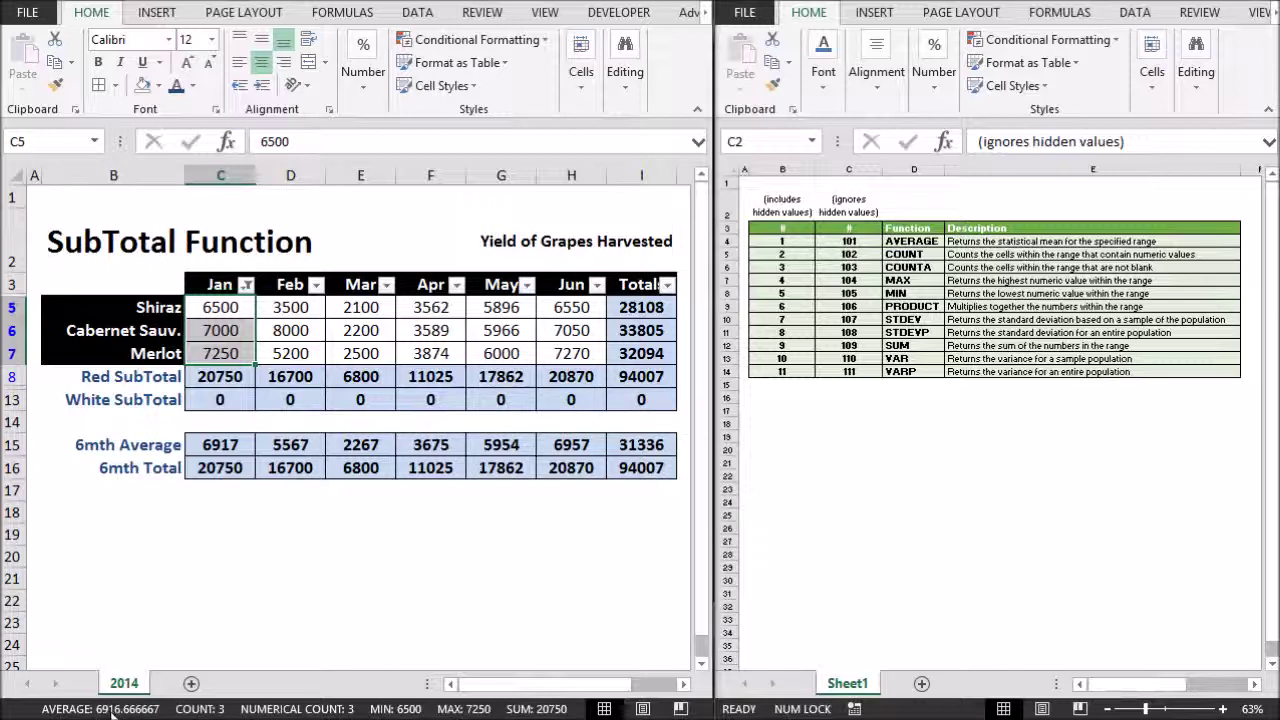
{"action": "left_click", "coordinate": [220, 445]}
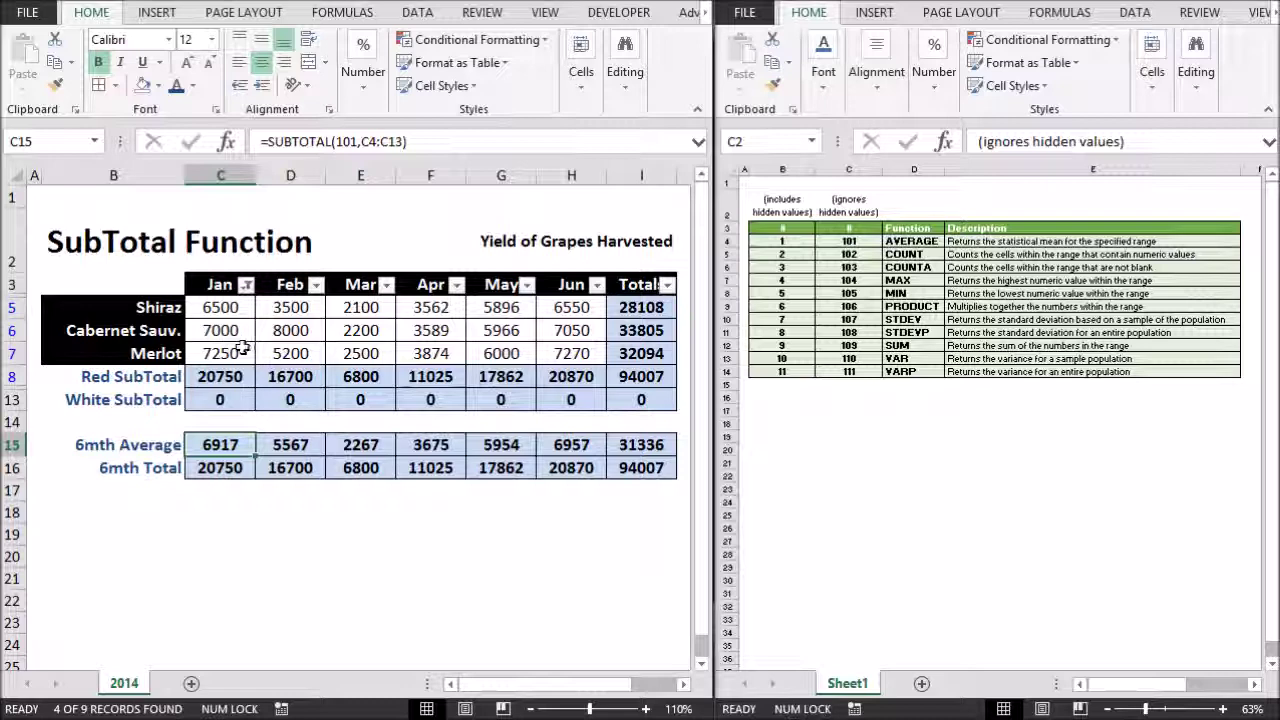
{"action": "left_click", "coordinate": [247, 286]}
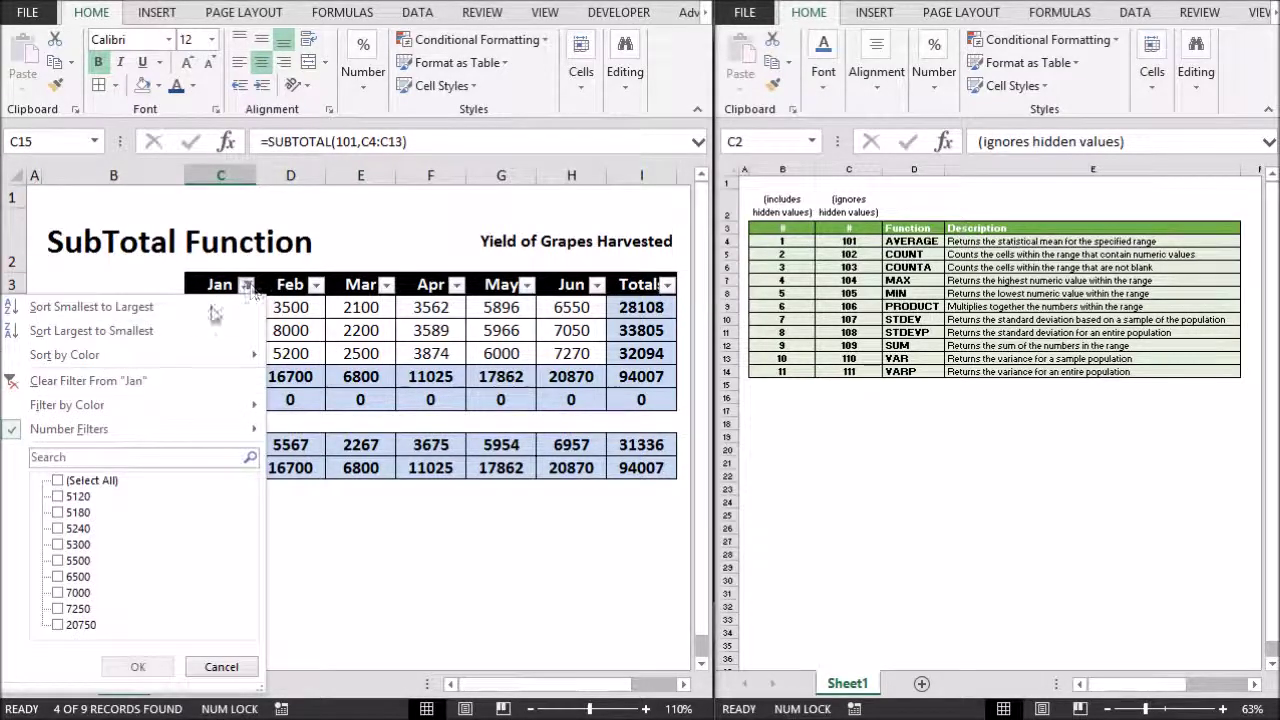
Clear the Jan filter and inspect the Jan, Feb, Apr, May and Jun White SubTotal formulas
{"action": "left_click", "coordinate": [90, 377]}
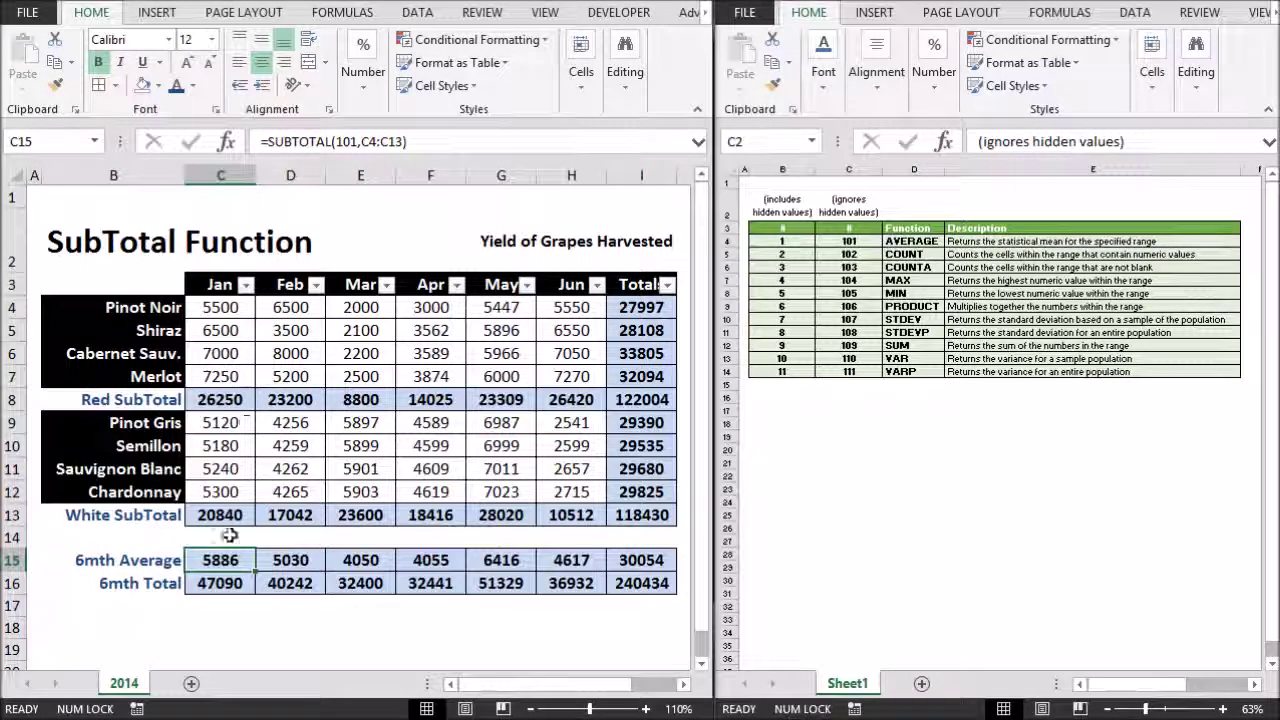
{"action": "left_click", "coordinate": [225, 515]}
{"action": "left_click", "coordinate": [308, 515]}
{"action": "left_click", "coordinate": [430, 515]}
{"action": "left_click", "coordinate": [501, 515]}
{"action": "left_click", "coordinate": [585, 515]}
Inspect the Jun, May and Apr Red SubTotal formulas and the Jan 6mth Total
{"action": "left_click", "coordinate": [571, 399]}
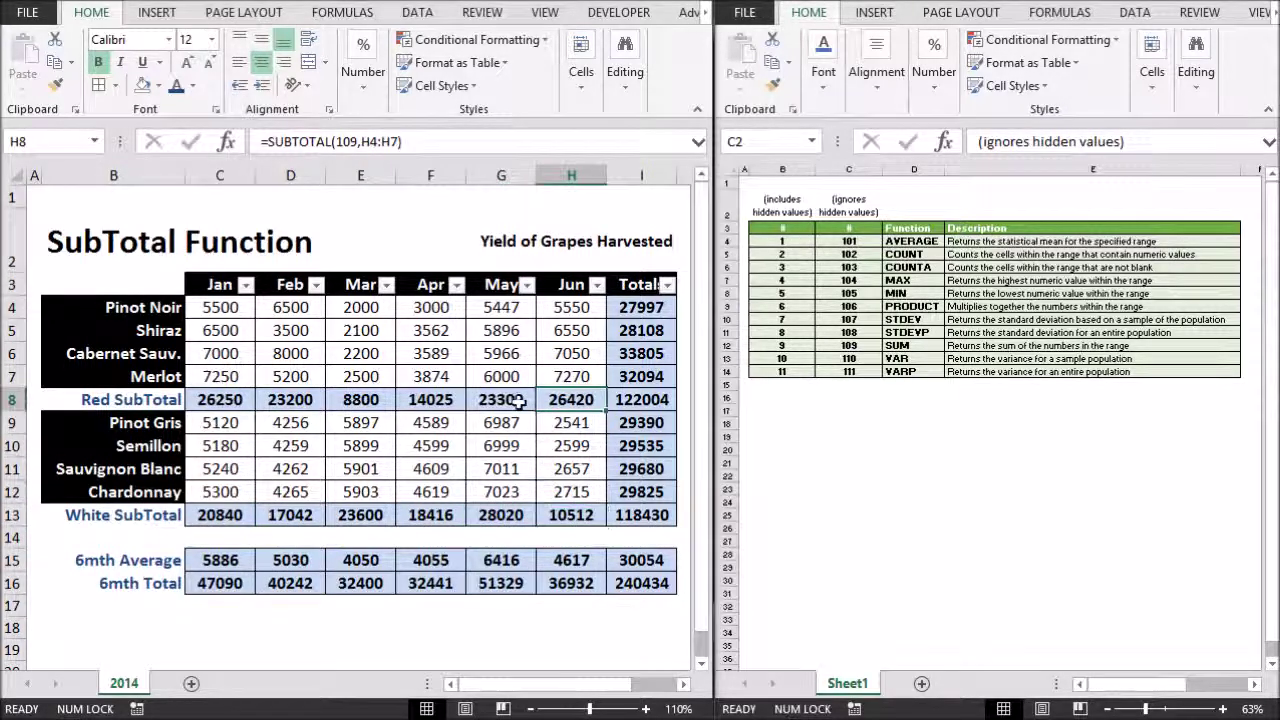
{"action": "left_click", "coordinate": [501, 399]}
{"action": "left_click", "coordinate": [440, 401]}
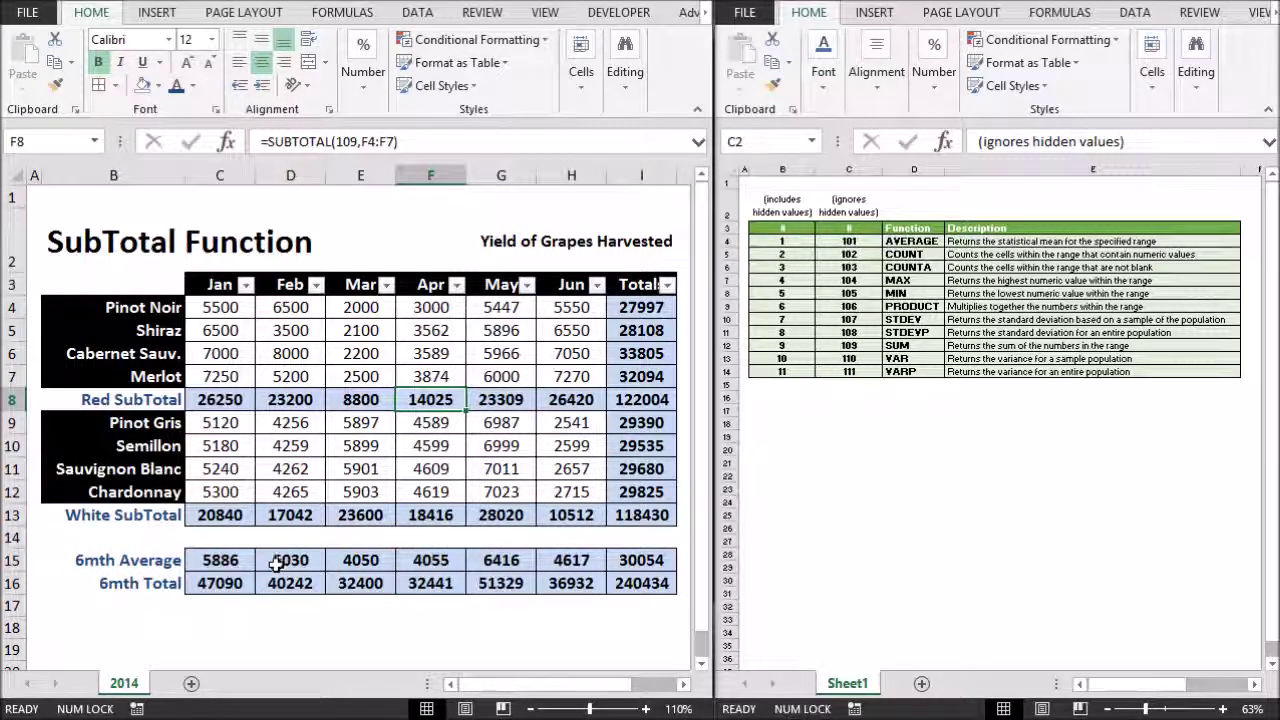
{"action": "left_click", "coordinate": [208, 584]}
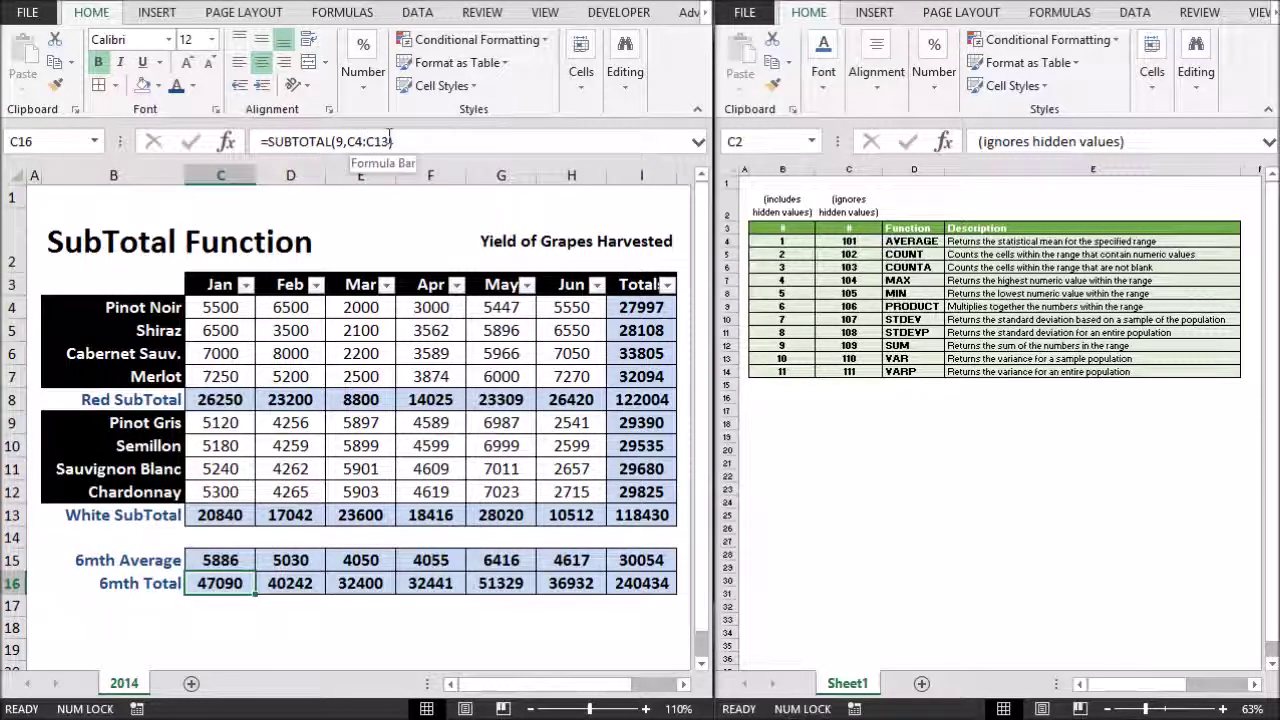
{"action": "left_click_drag", "start_coordinate": [228, 300], "coordinate": [222, 536]}
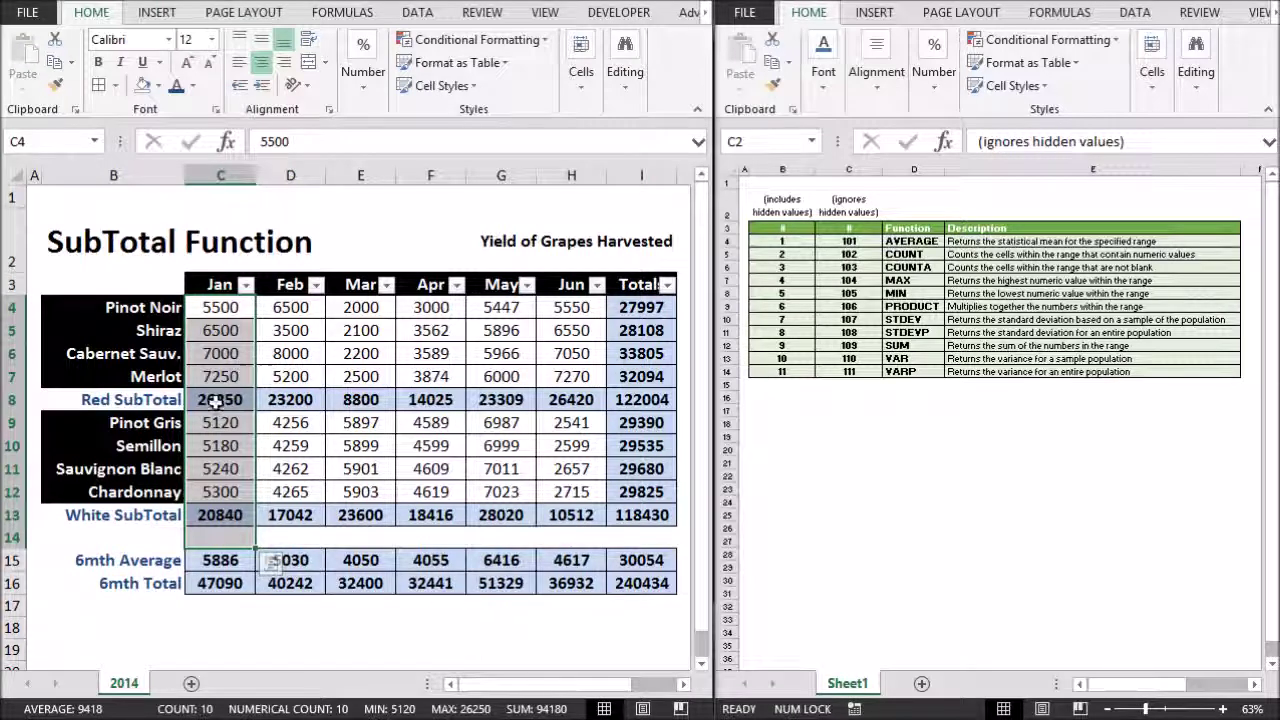
{"action": "left_click", "coordinate": [232, 515]}
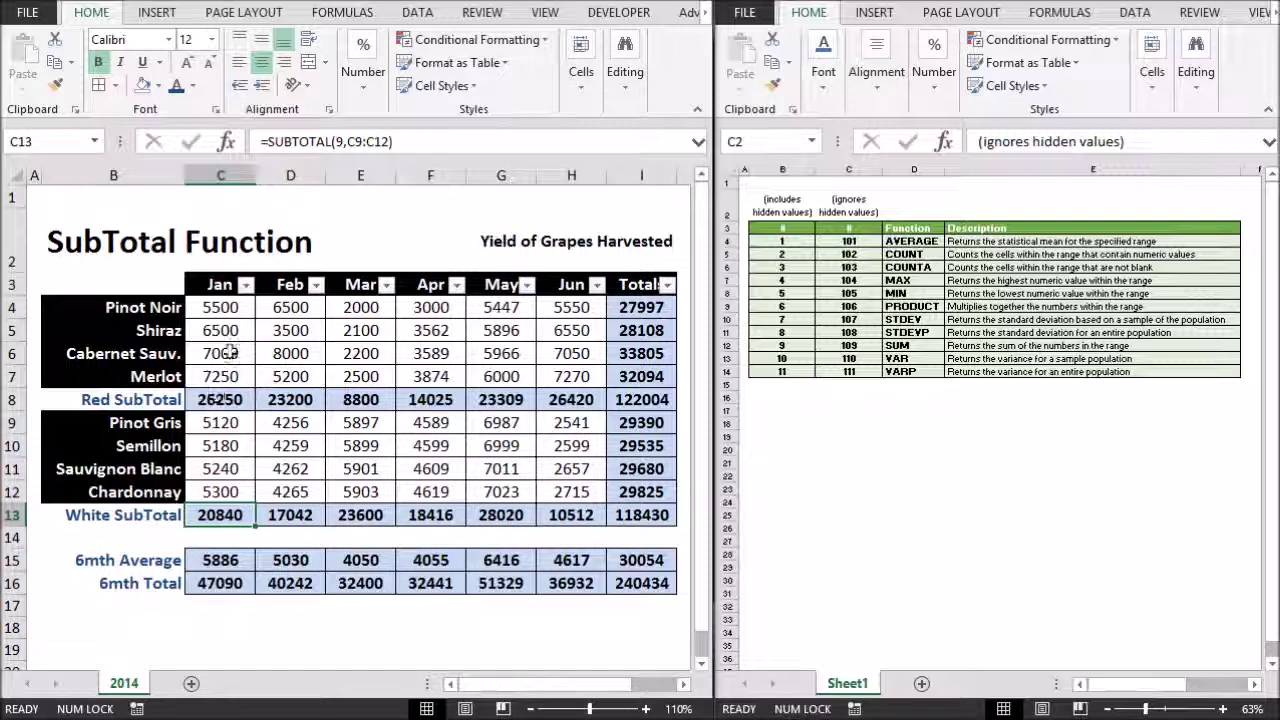
{"action": "left_click", "coordinate": [229, 584]}
{"action": "left_click", "coordinate": [232, 515]}
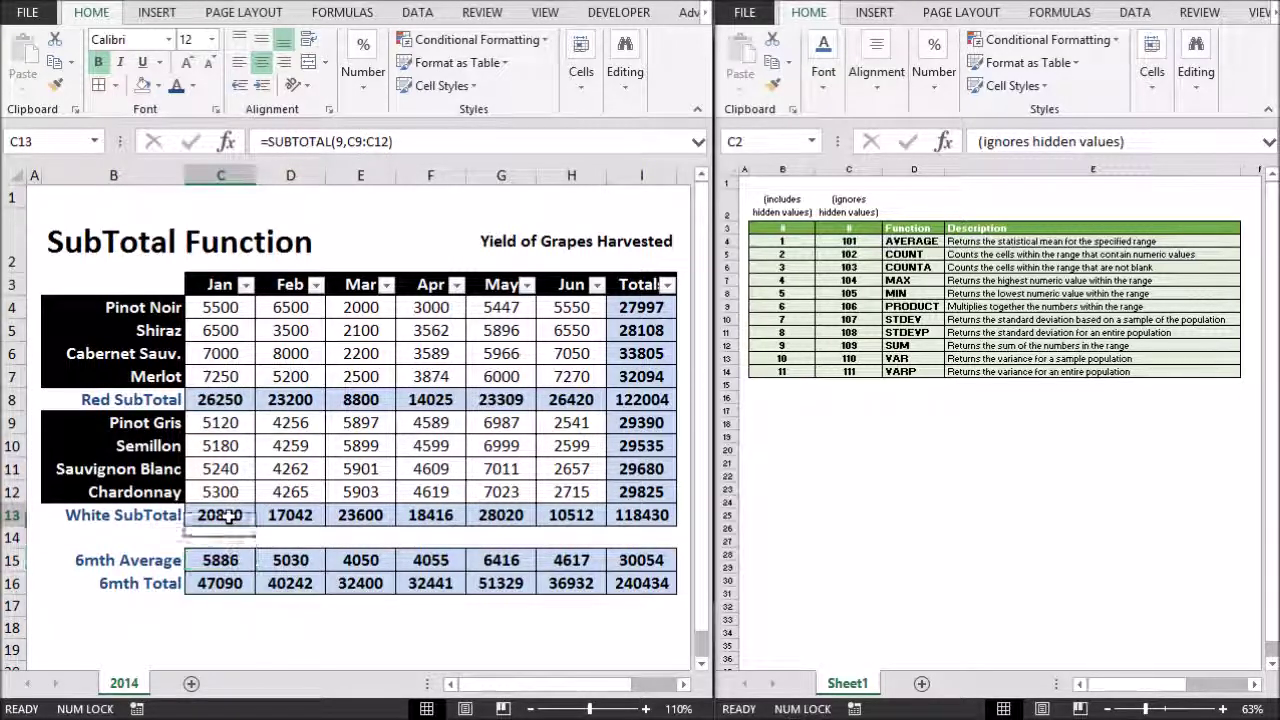
{"action": "left_click", "coordinate": [231, 399]}
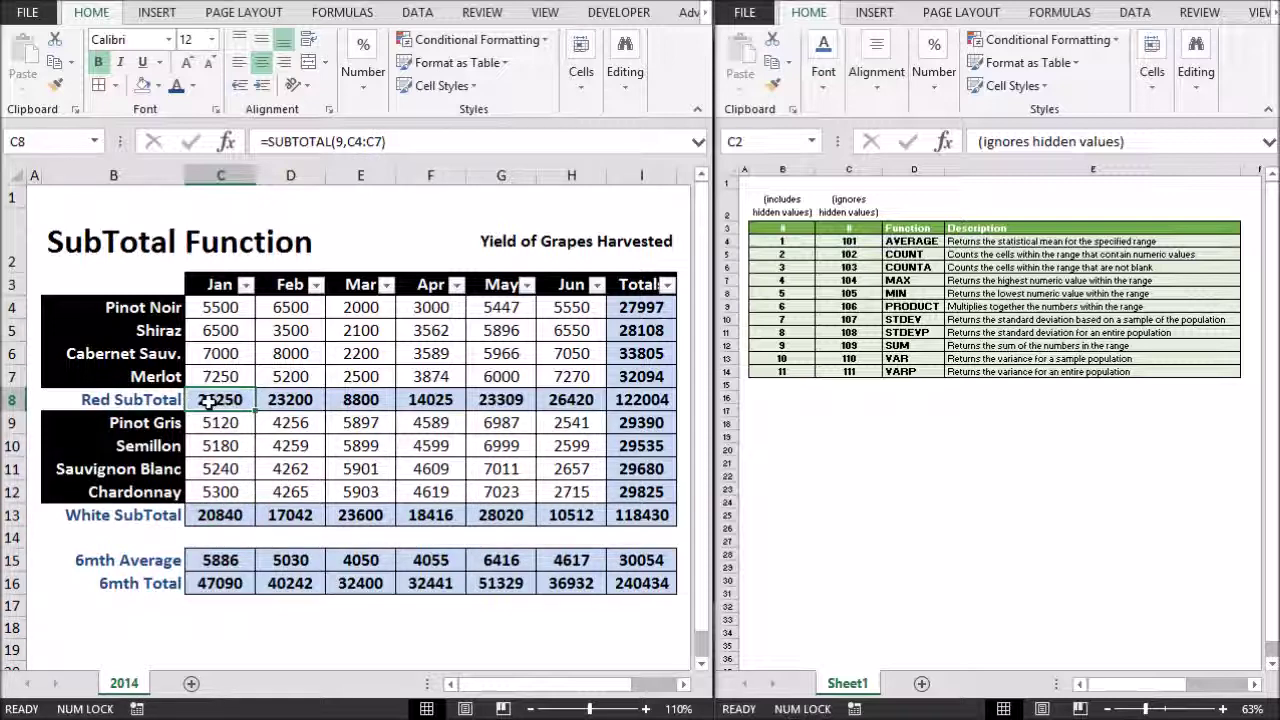
{"action": "left_click", "coordinate": [243, 585]}
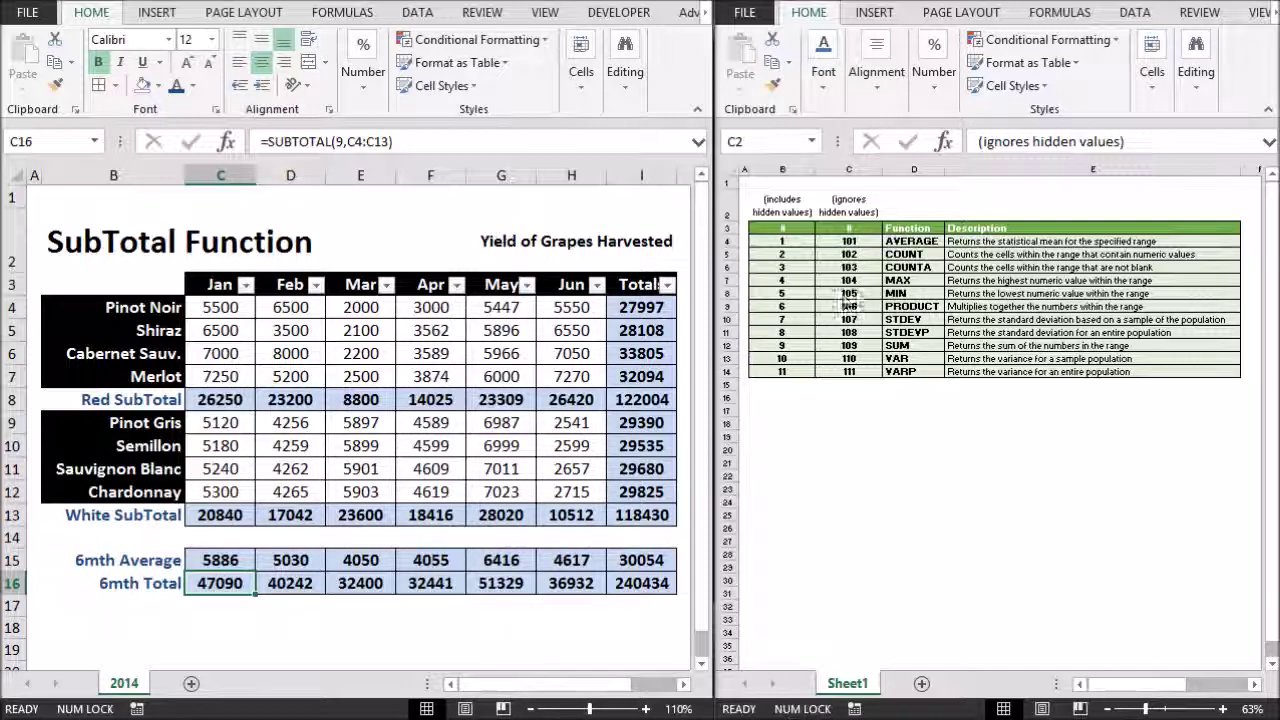
{"action": "left_click", "coordinate": [915, 240]}
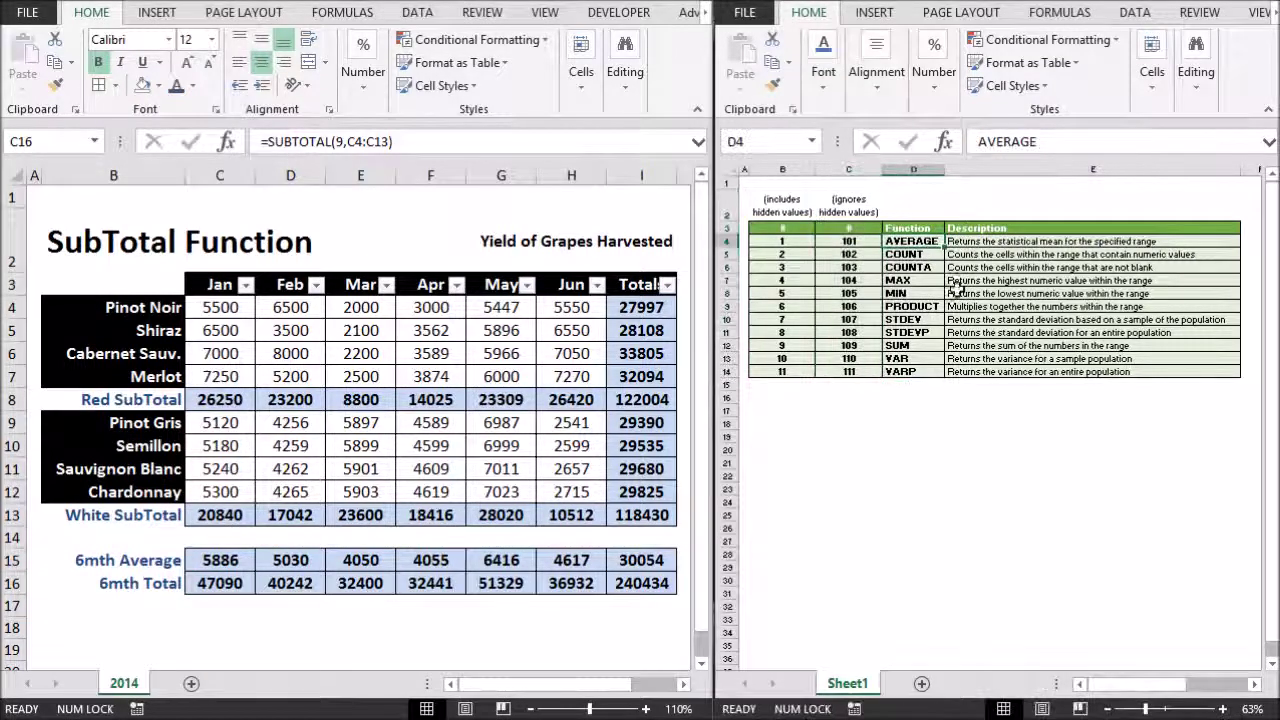
{"action": "left_click_drag", "start_coordinate": [915, 240], "coordinate": [917, 371]}
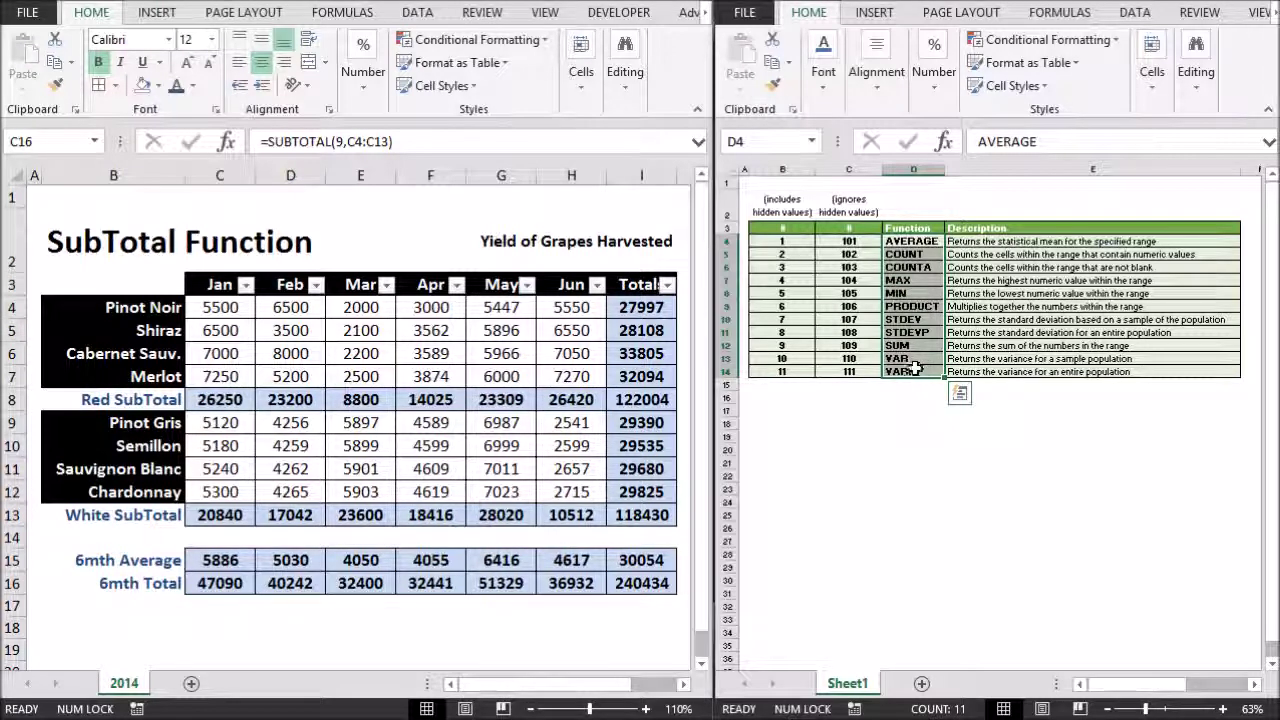
{"action": "left_click", "coordinate": [847, 240]}
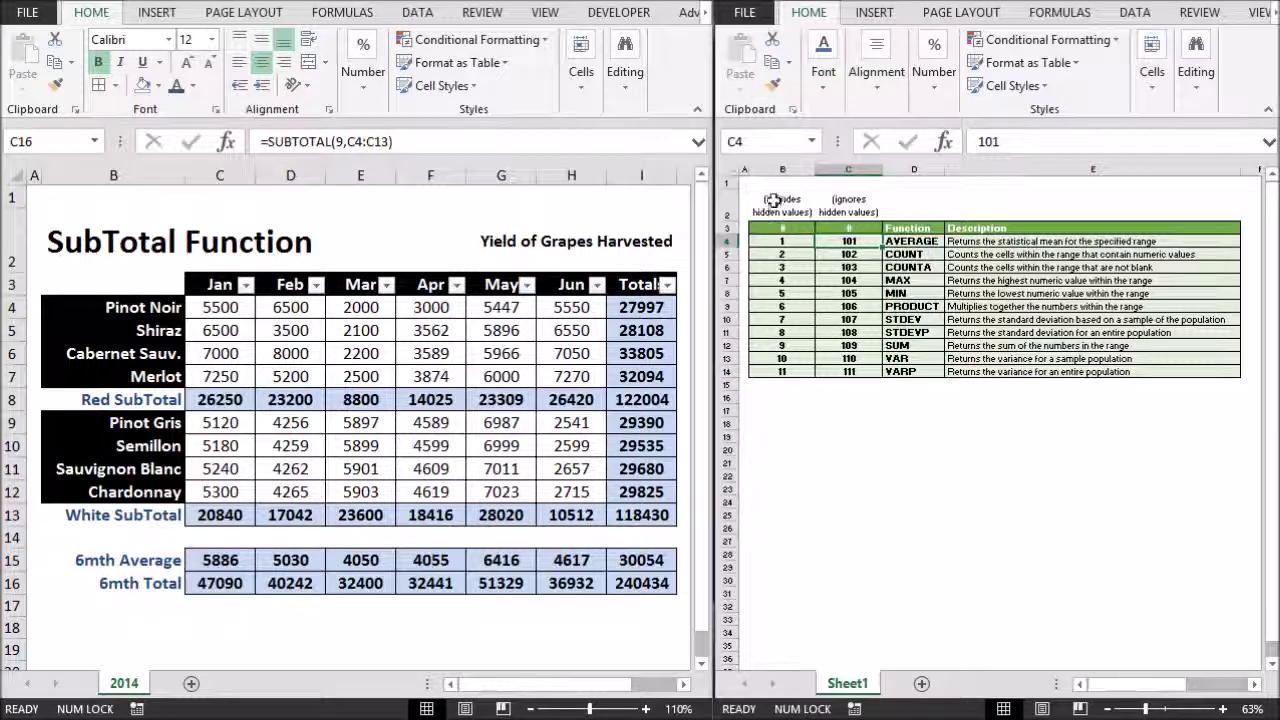
{"action": "left_click_drag", "start_coordinate": [780, 205], "coordinate": [851, 371]}
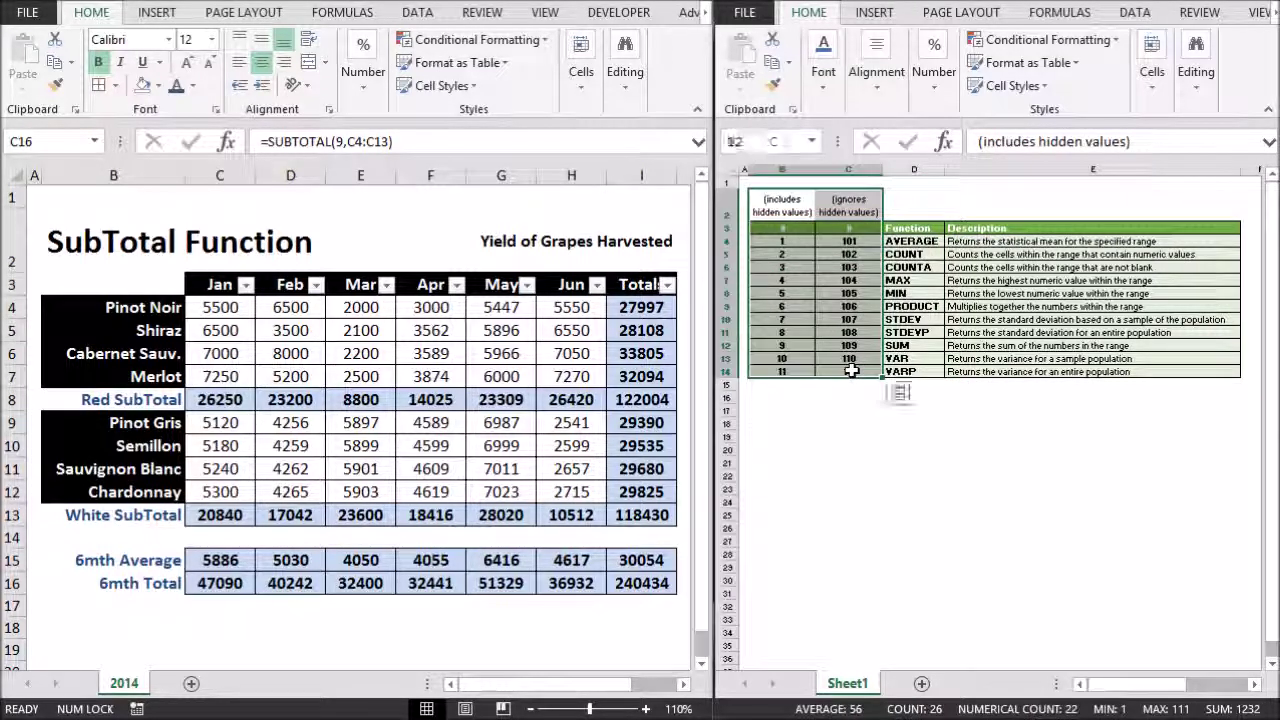
{"action": "left_click", "coordinate": [808, 280]}
{"action": "left_click", "coordinate": [850, 281]}
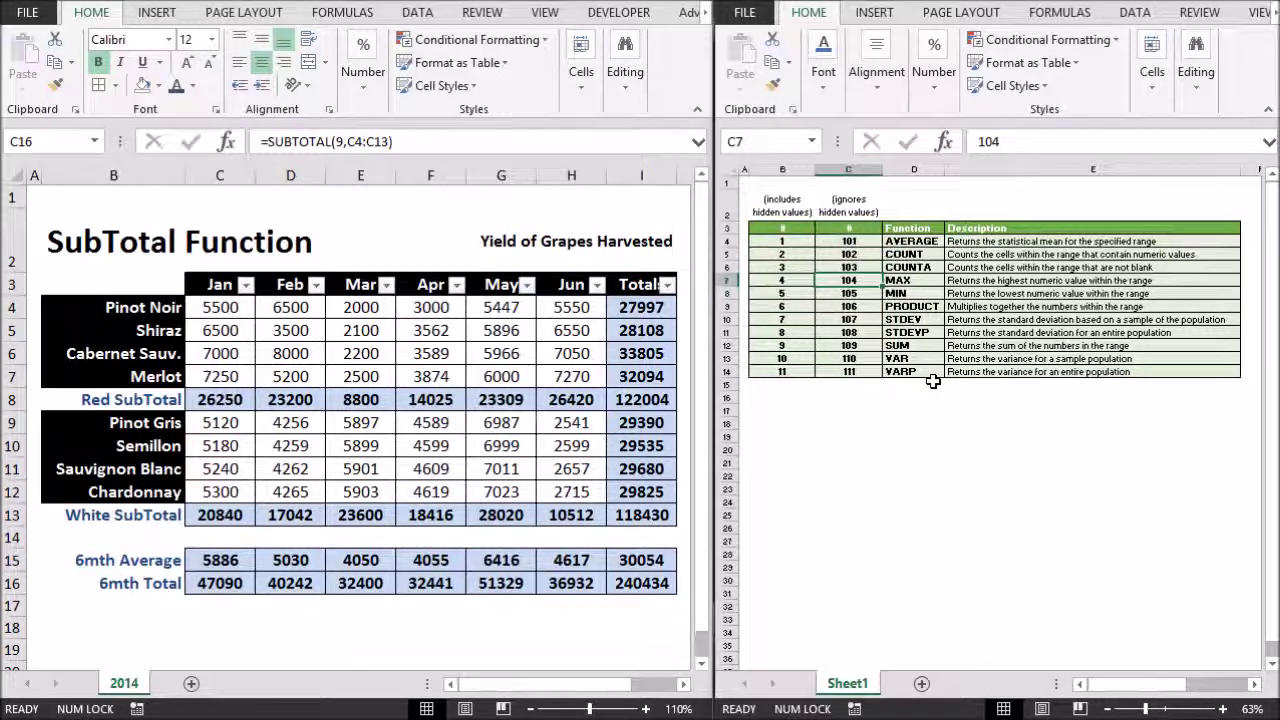